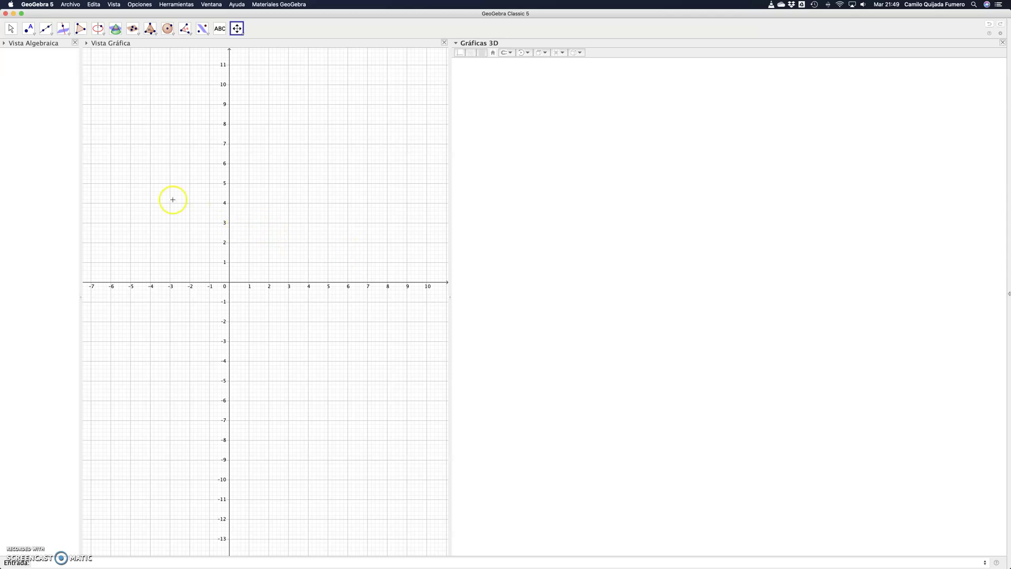
# Draw a regular polygon with 6 vertices on the base side from A (0, 0) to B (3, 0).
pyautogui.click(133, 218)
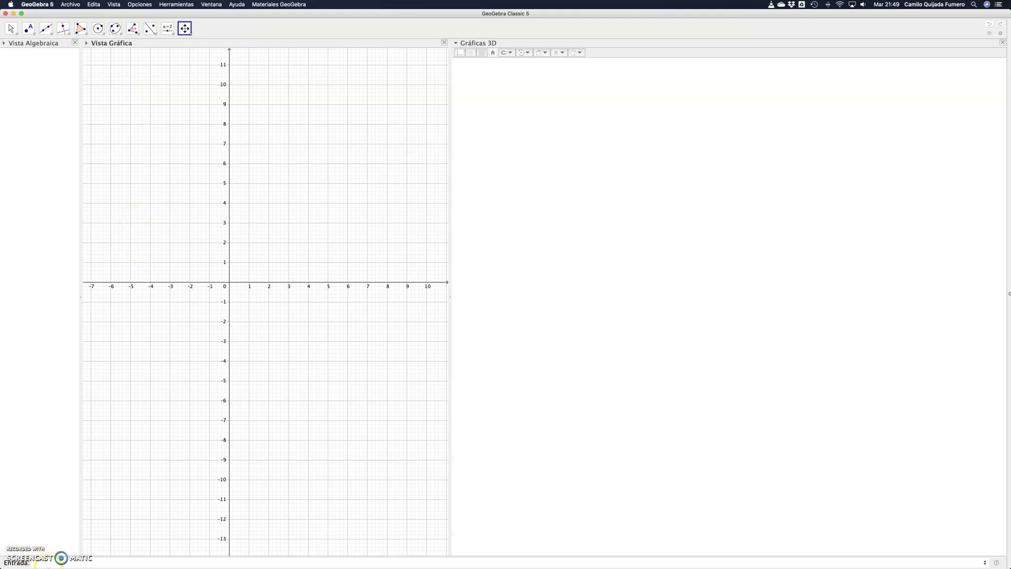
pyautogui.click(86, 34)
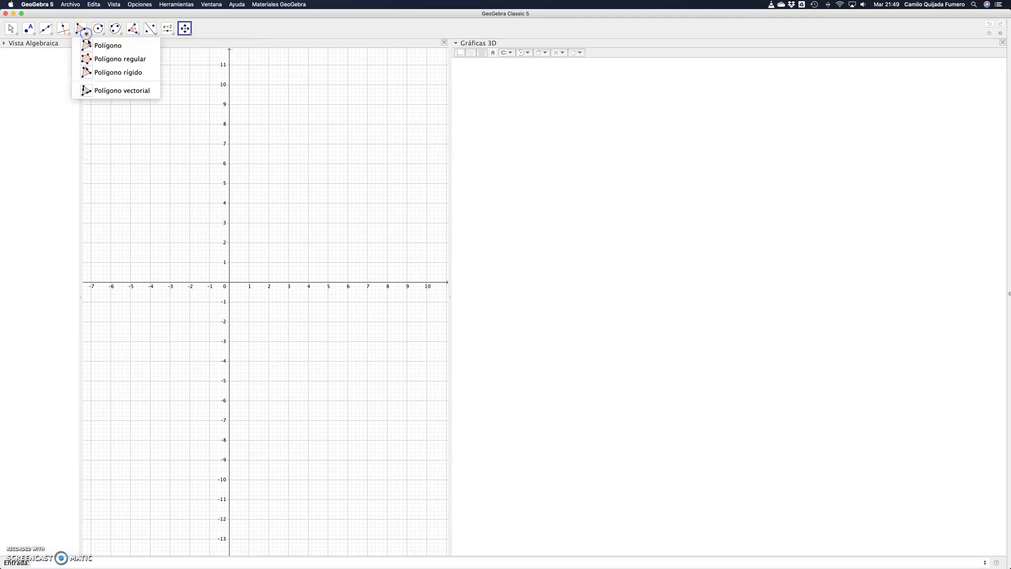
pyautogui.click(97, 60)
pyautogui.click(230, 285)
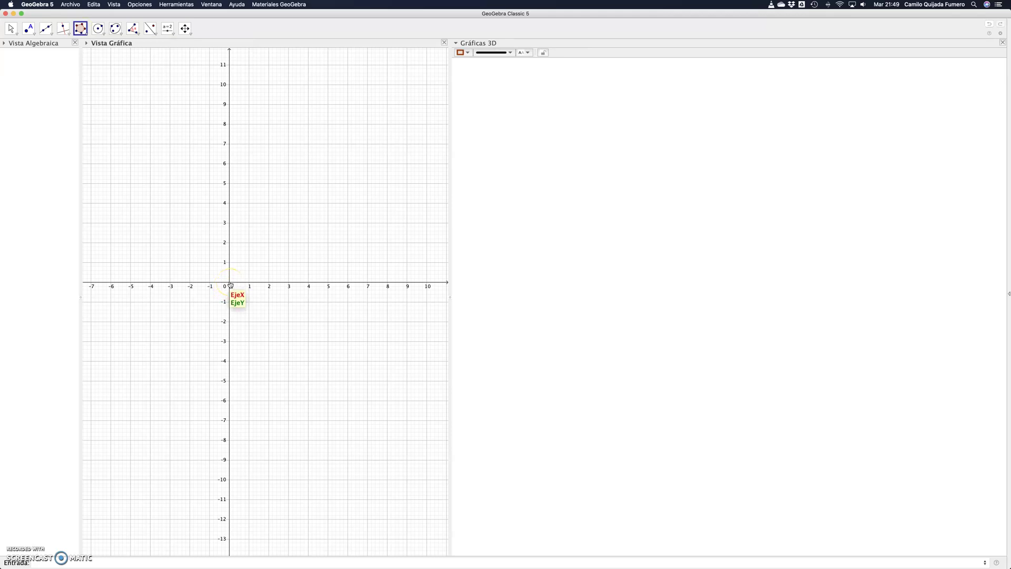
pyautogui.click(80, 31)
pyautogui.click(229, 282)
pyautogui.click(289, 284)
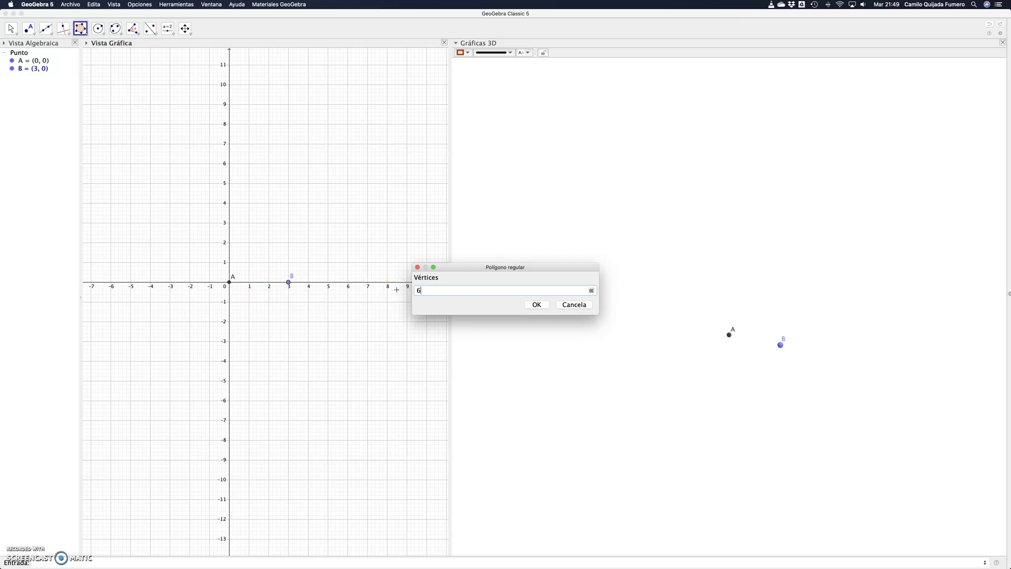
pyautogui.press('Return')
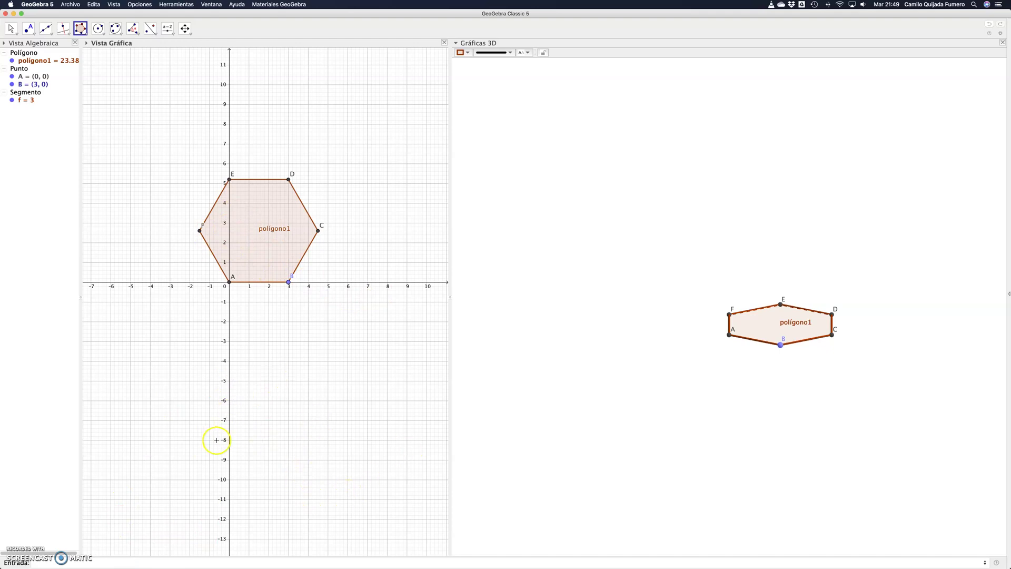
# Widen the algebra view and create a pyramid on polígono1 with height 6 using the Pirámide command.
pyautogui.moveTo(81, 295); pyautogui.dragTo(100, 324)
pyautogui.click(235, 564)
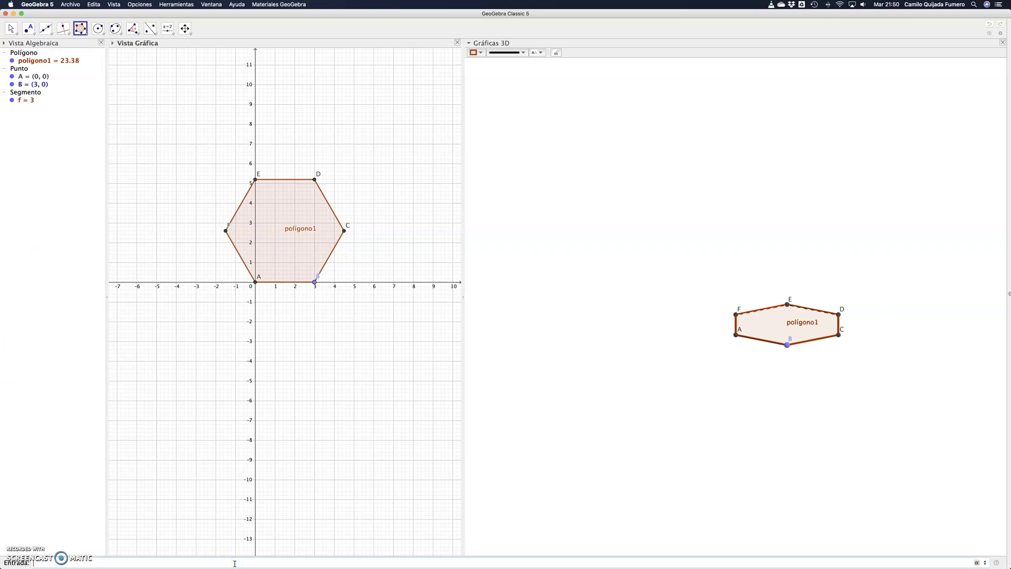
pyautogui.write('pir')
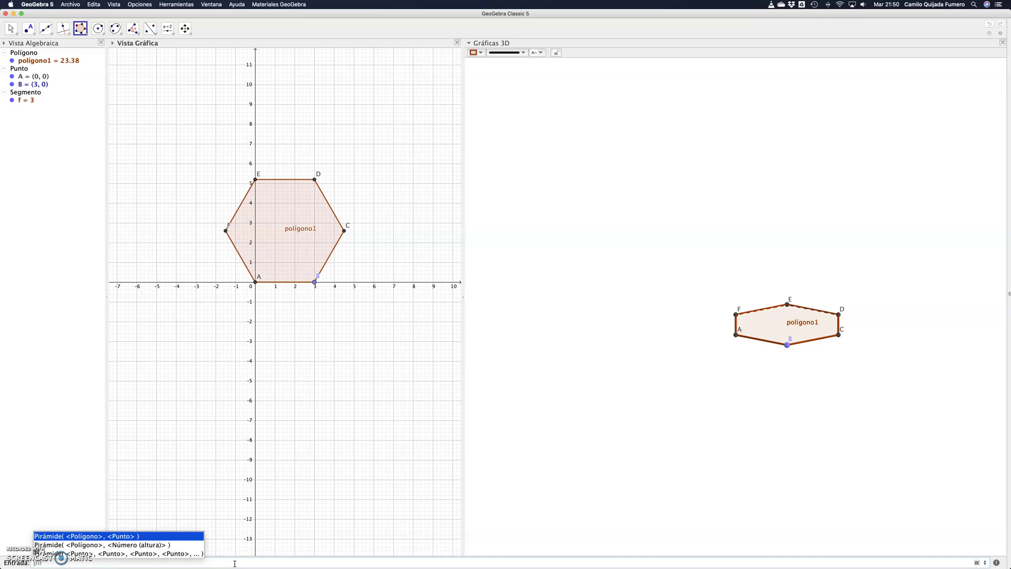
pyautogui.write('a')
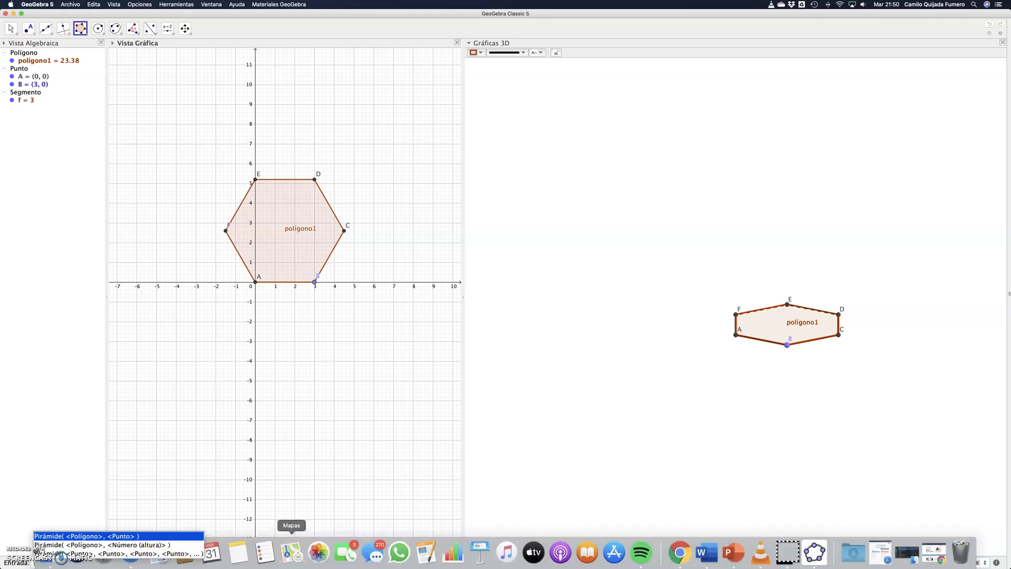
pyautogui.press('Down')
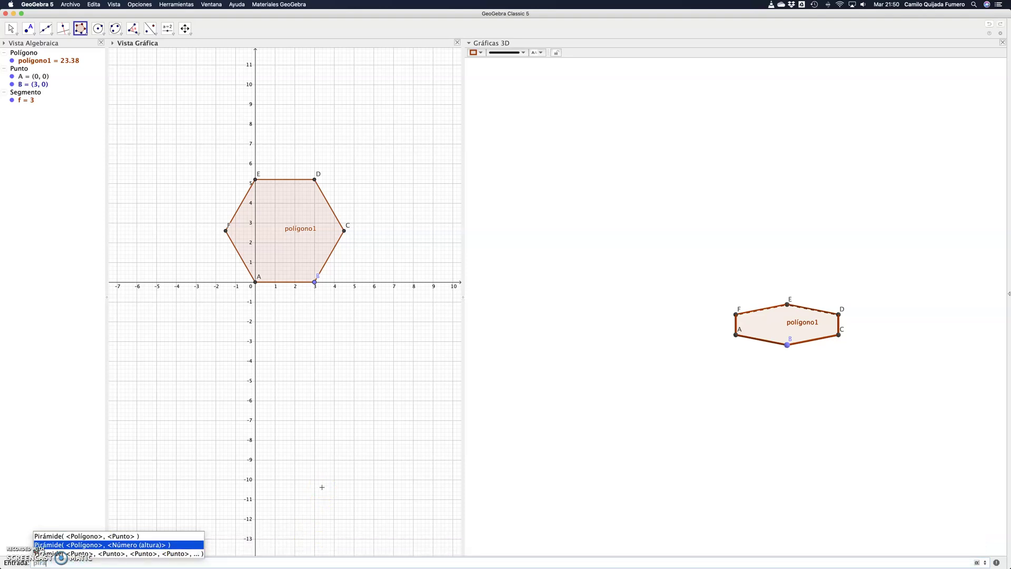
pyautogui.press('Return')
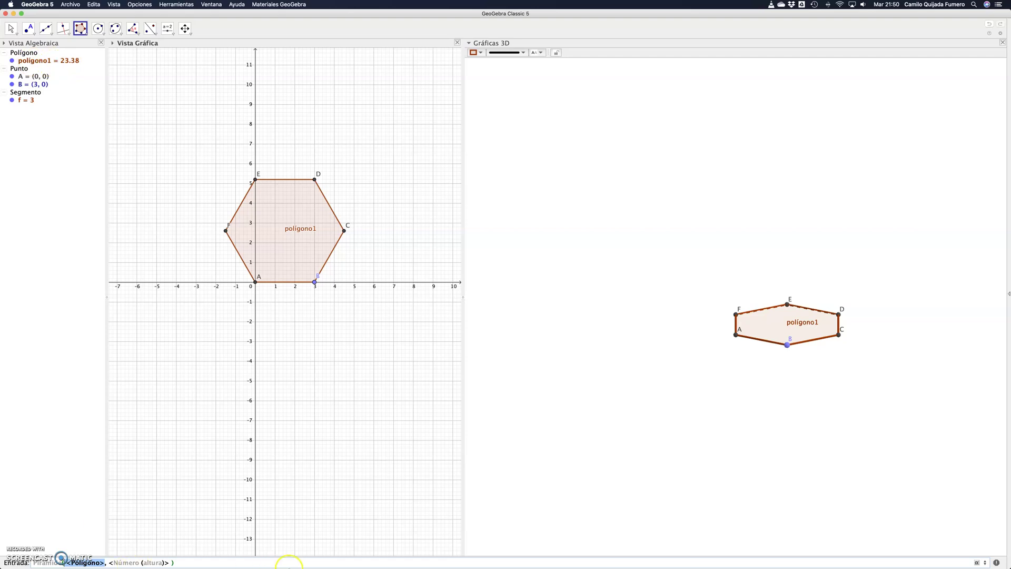
pyautogui.write('p')
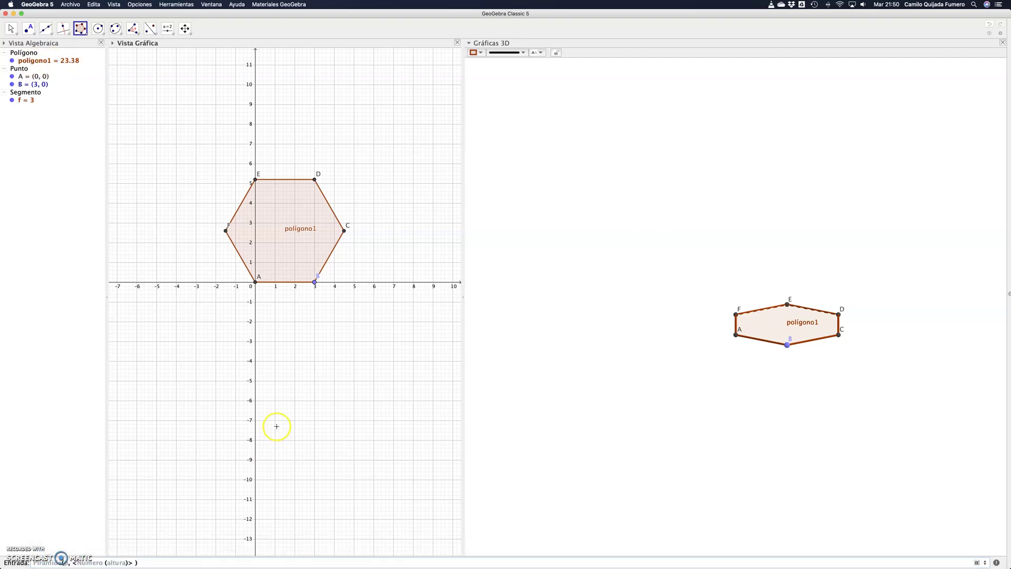
pyautogui.write('olígono1')
pyautogui.press('Tab')
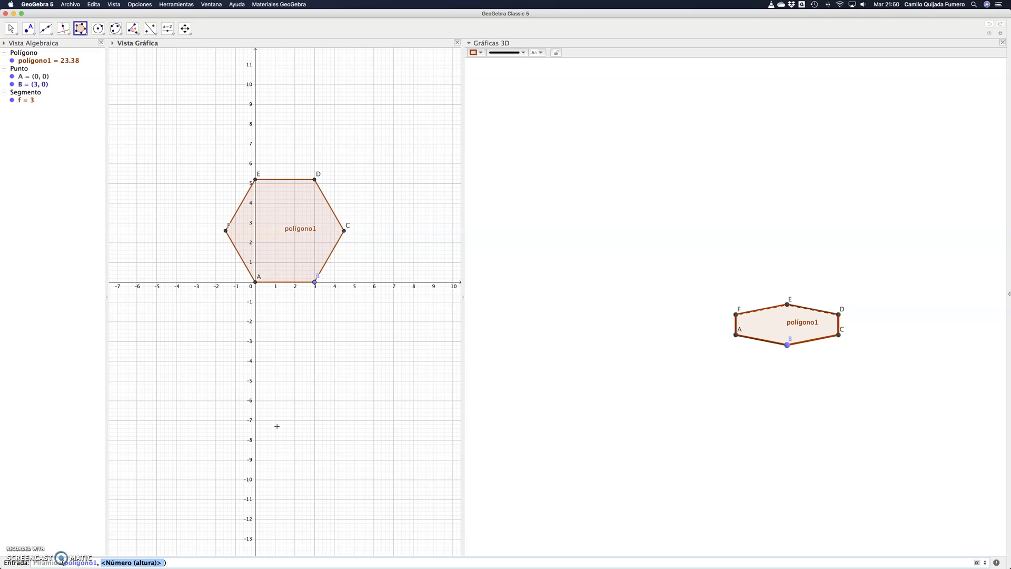
pyautogui.write('6')
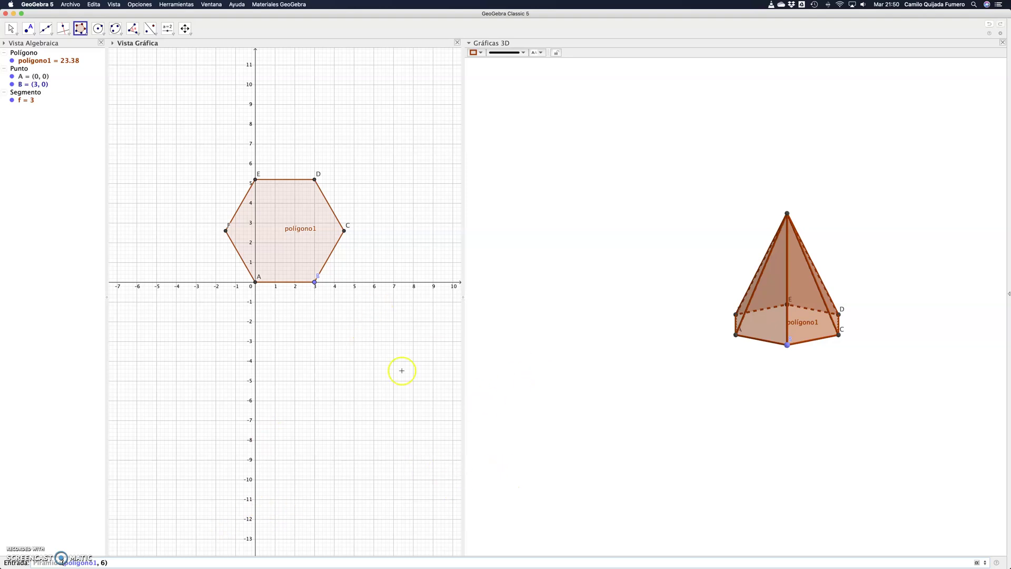
# Enlarge and reposition the pyramid in the 3D view and give the 3D view more width.
pyautogui.click(185, 29)
pyautogui.scroll(-3, 722, 364)
pyautogui.scroll(6, 722, 364)
pyautogui.moveTo(767, 316); pyautogui.dragTo(626, 376)
pyautogui.scroll(5, 680, 471)
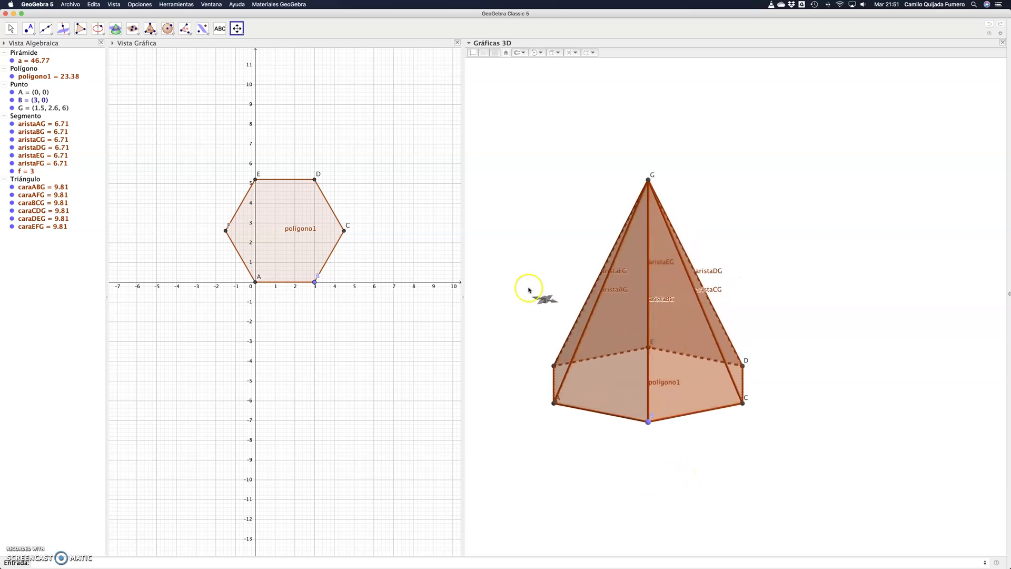
pyautogui.moveTo(461, 285); pyautogui.dragTo(422, 289)
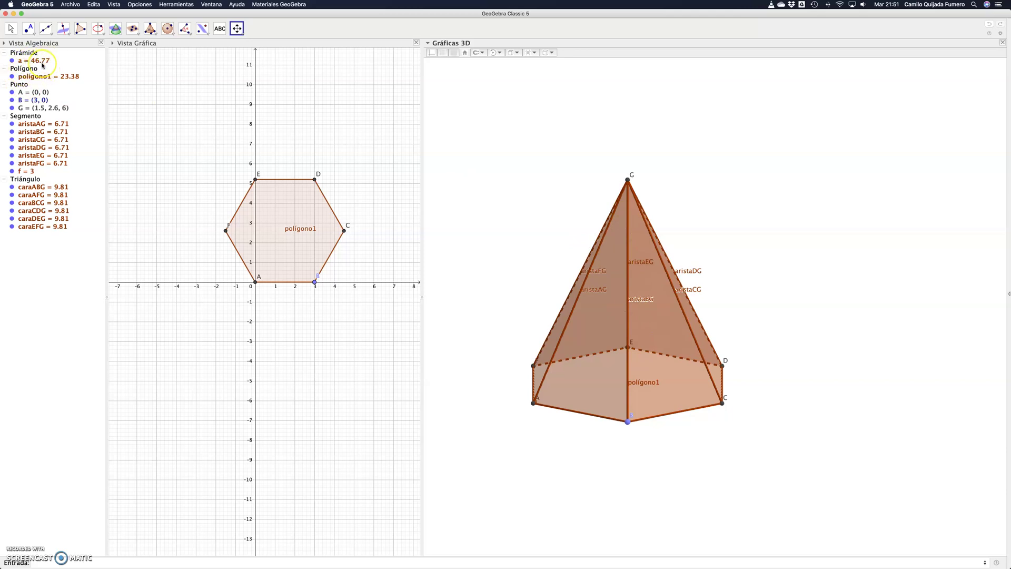
# Examine the pyramid's volume, the hexagonal base's area and the lateral face ABG.
pyautogui.moveTo(42, 65)
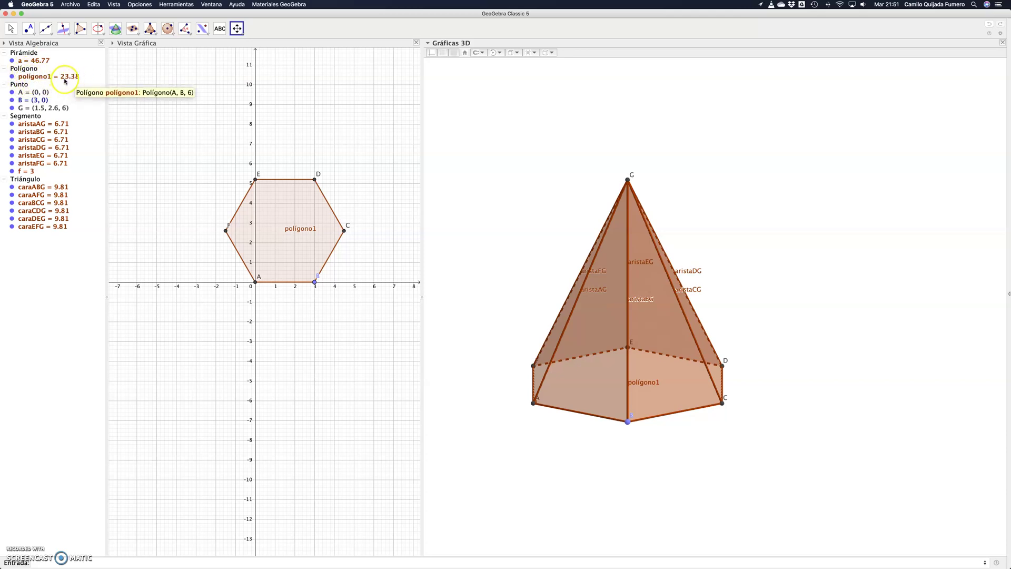
pyautogui.moveTo(260, 228)
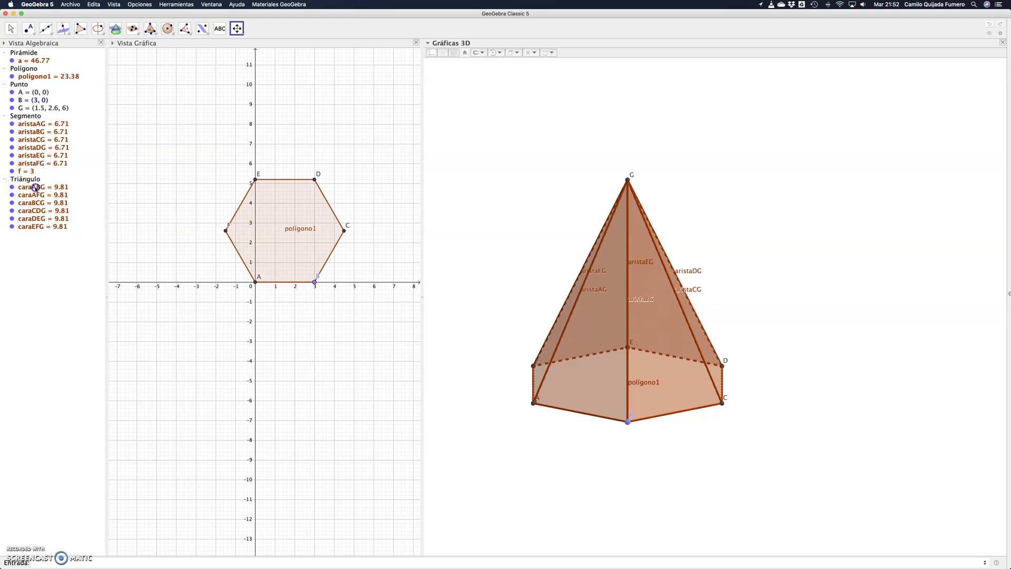
pyautogui.click(11, 29)
pyautogui.click(582, 307)
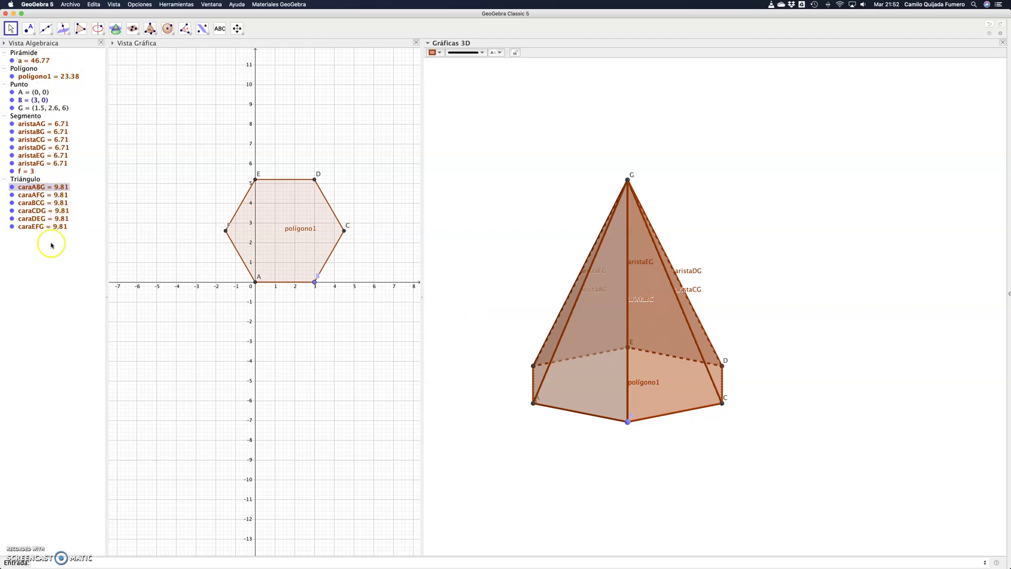
pyautogui.click(15, 551)
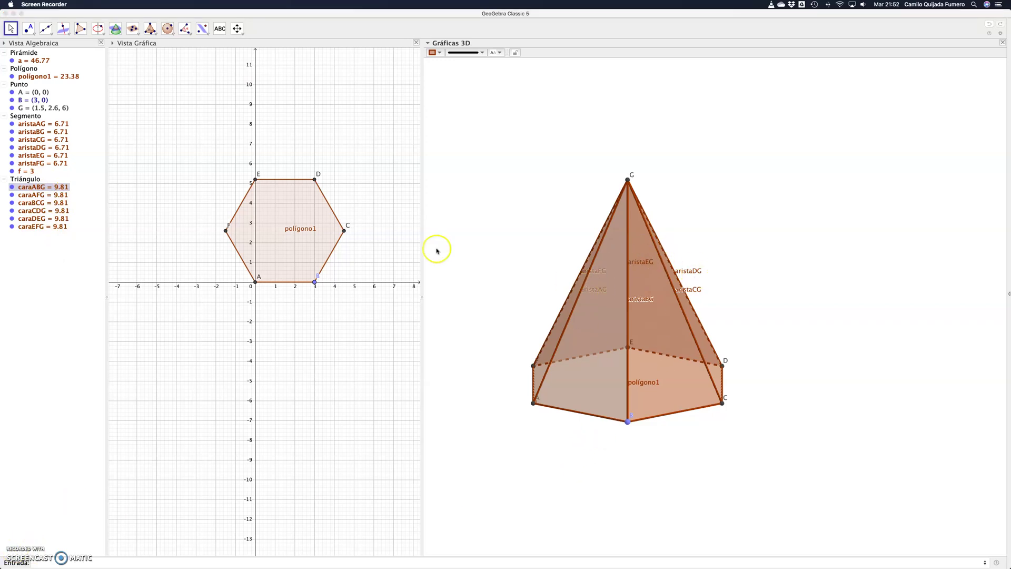
pyautogui.rightClick(35, 180)
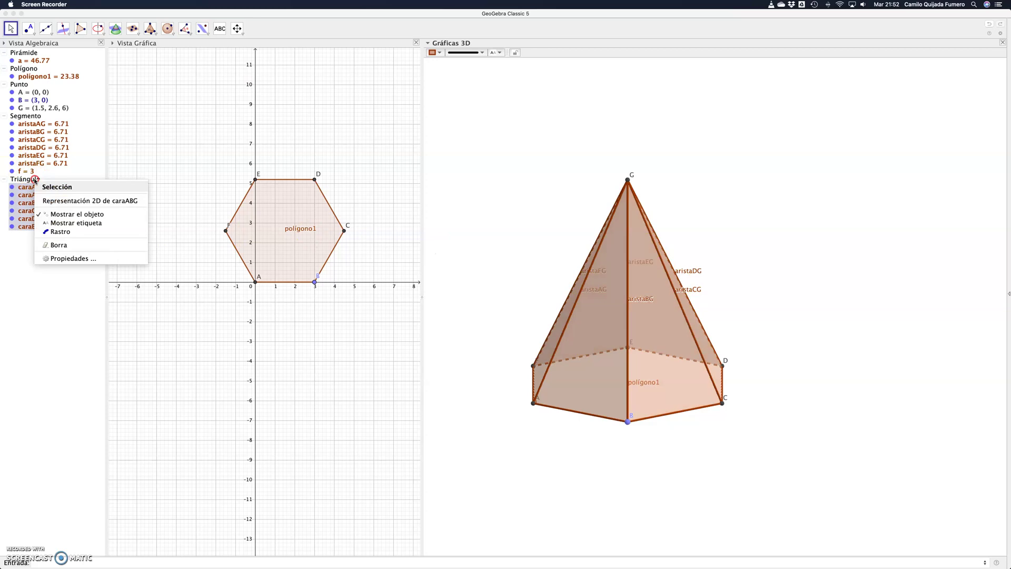
pyautogui.click(58, 224)
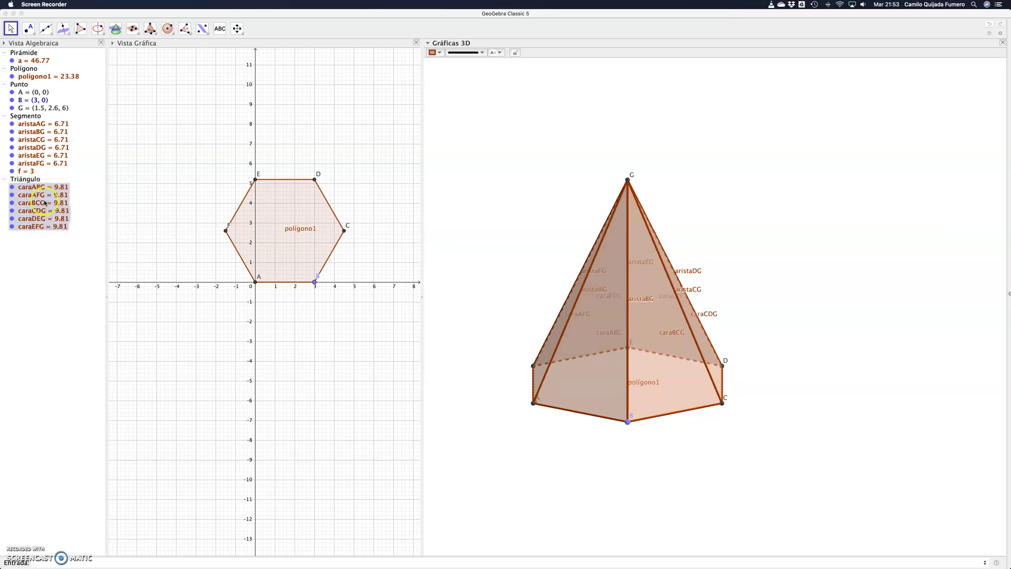
pyautogui.rightClick(33, 182)
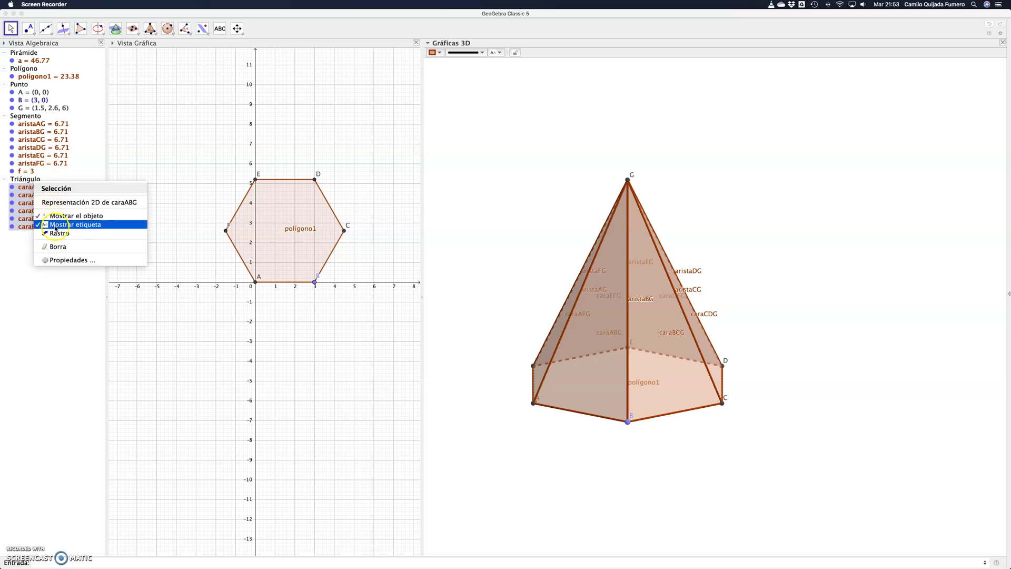
pyautogui.click(56, 223)
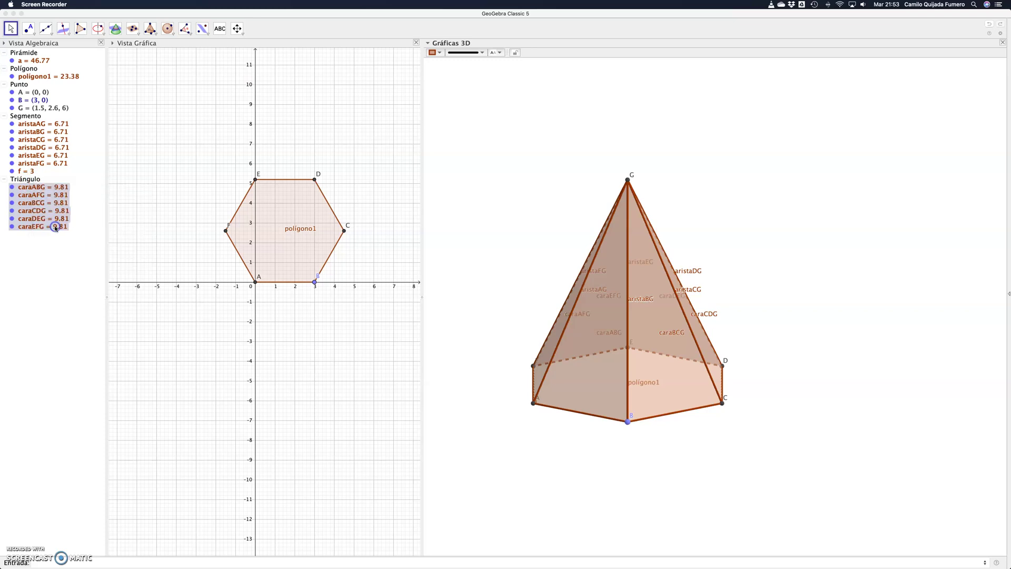
# Hide the labels of all segments, the hexagonal base polygon and the pyramid.
pyautogui.rightClick(34, 116)
pyautogui.click(55, 148)
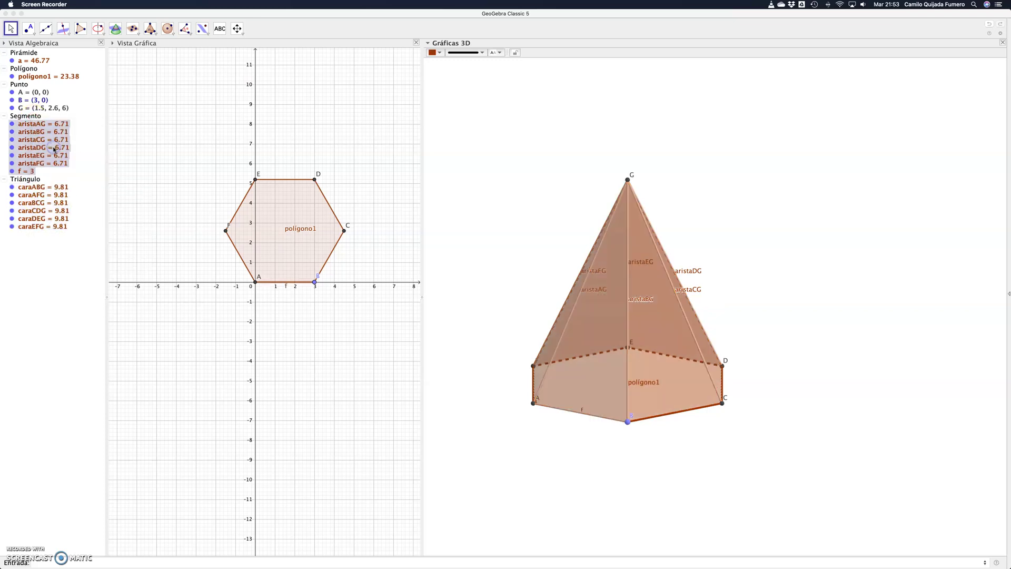
pyautogui.rightClick(27, 117)
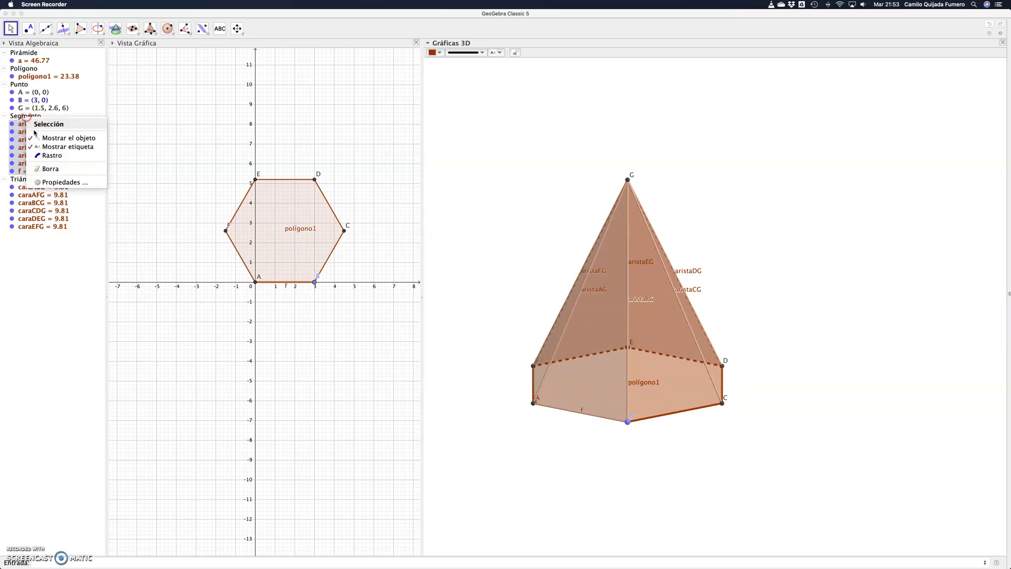
pyautogui.click(43, 148)
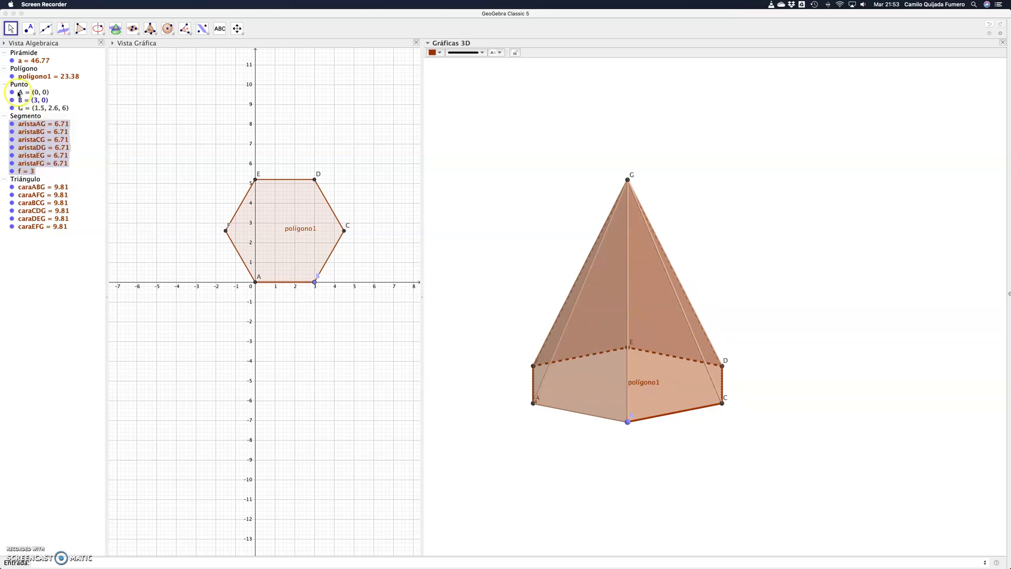
pyautogui.rightClick(32, 76)
pyautogui.click(59, 107)
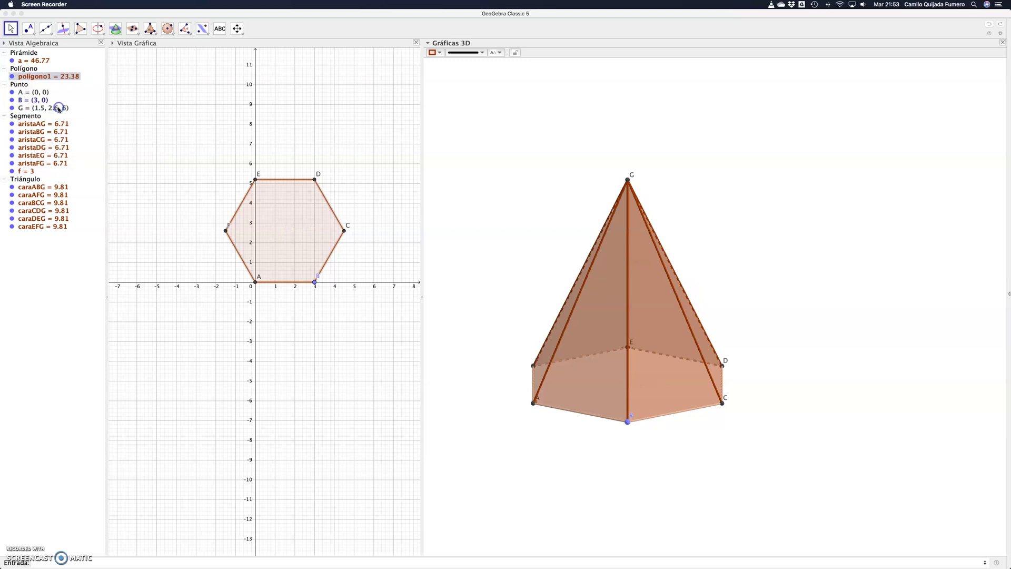
pyautogui.rightClick(32, 61)
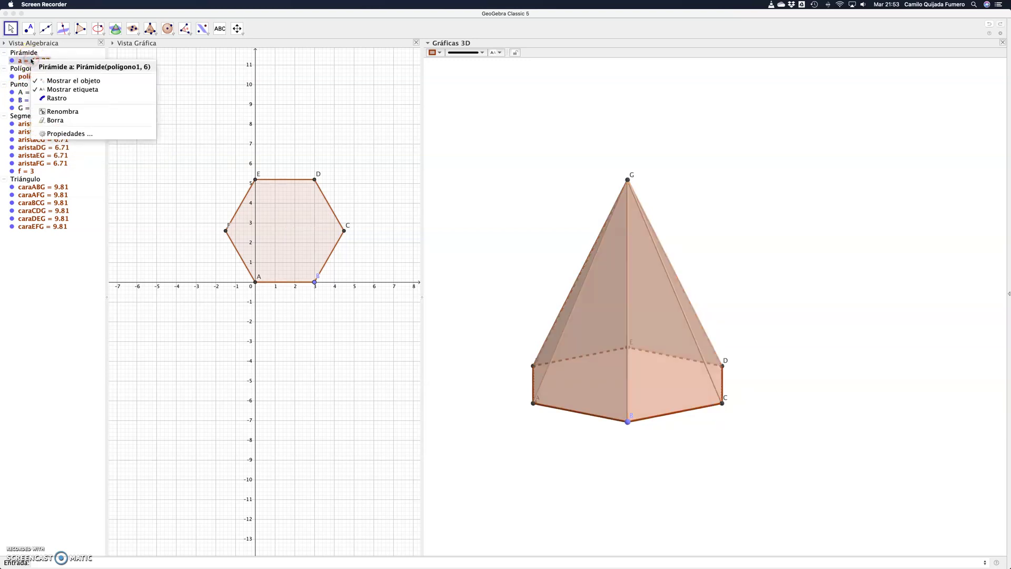
pyautogui.click(58, 90)
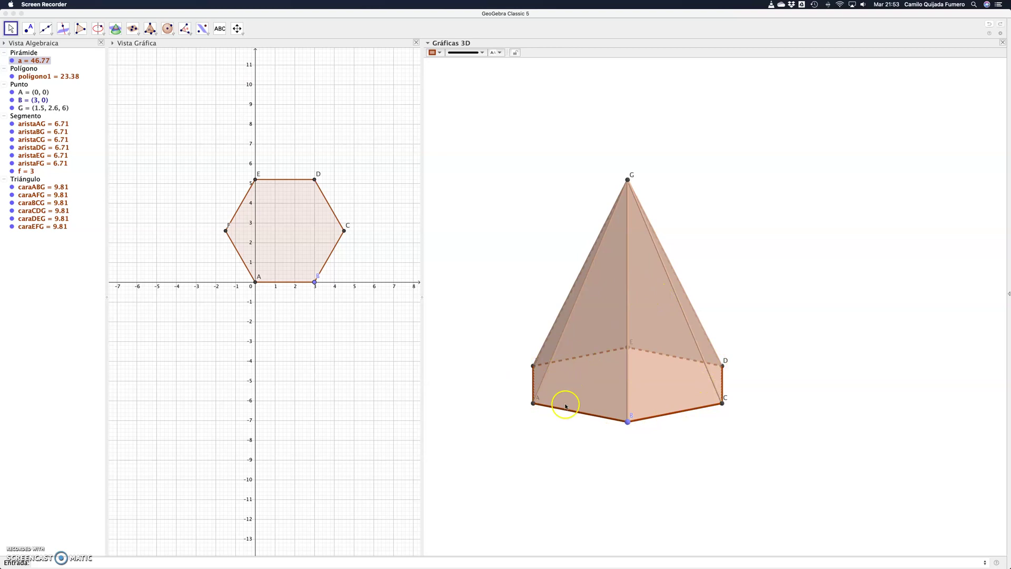
# Rotate the 3D view so base edge BC faces the front, widen the view and shift the pyramid towards its centre.
pyautogui.click(237, 29)
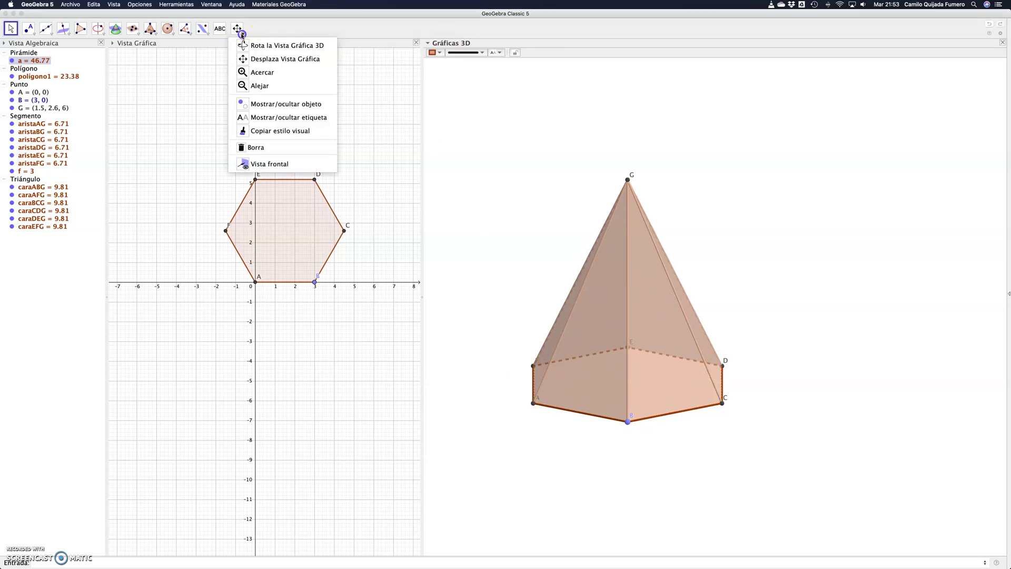
pyautogui.click(247, 41)
pyautogui.moveTo(621, 343); pyautogui.dragTo(600, 340)
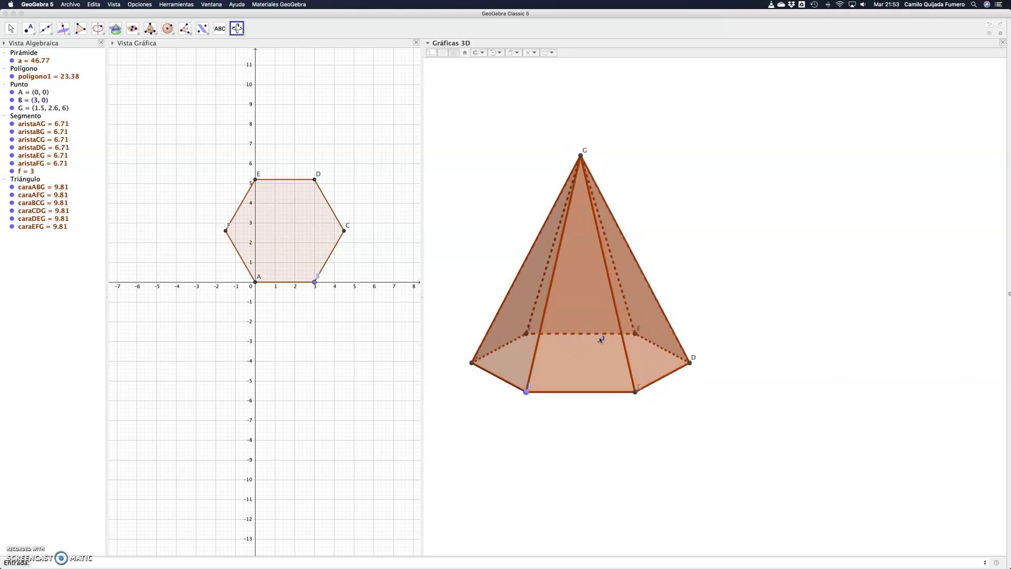
pyautogui.moveTo(421, 311); pyautogui.dragTo(391, 314)
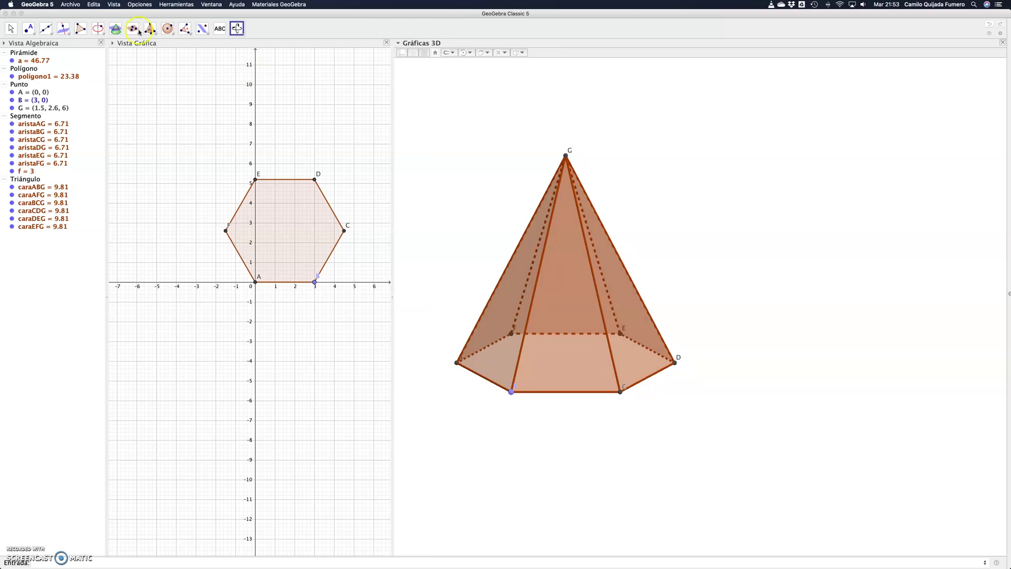
pyautogui.click(237, 29)
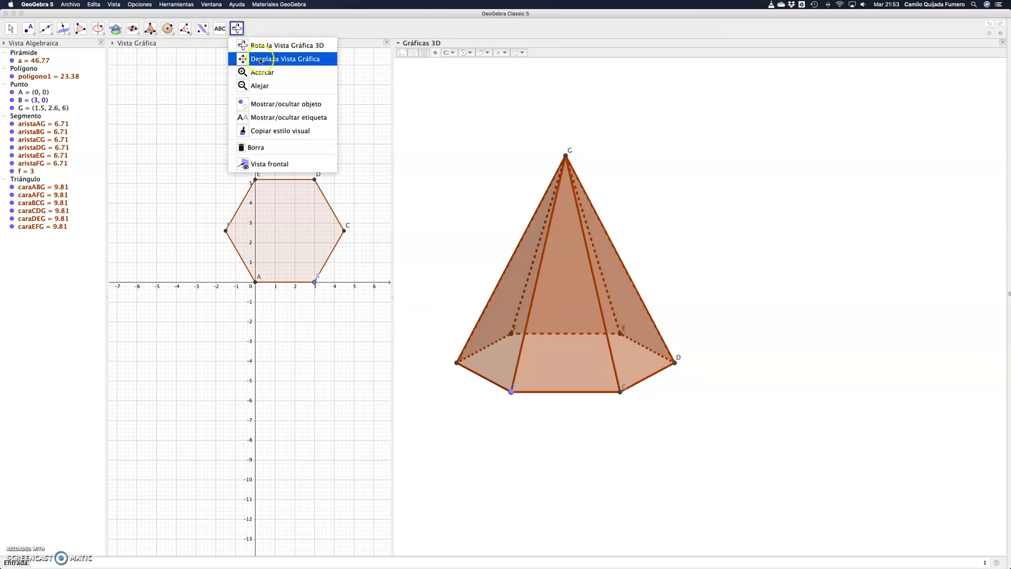
pyautogui.click(266, 56)
pyautogui.moveTo(560, 285); pyautogui.dragTo(661, 281)
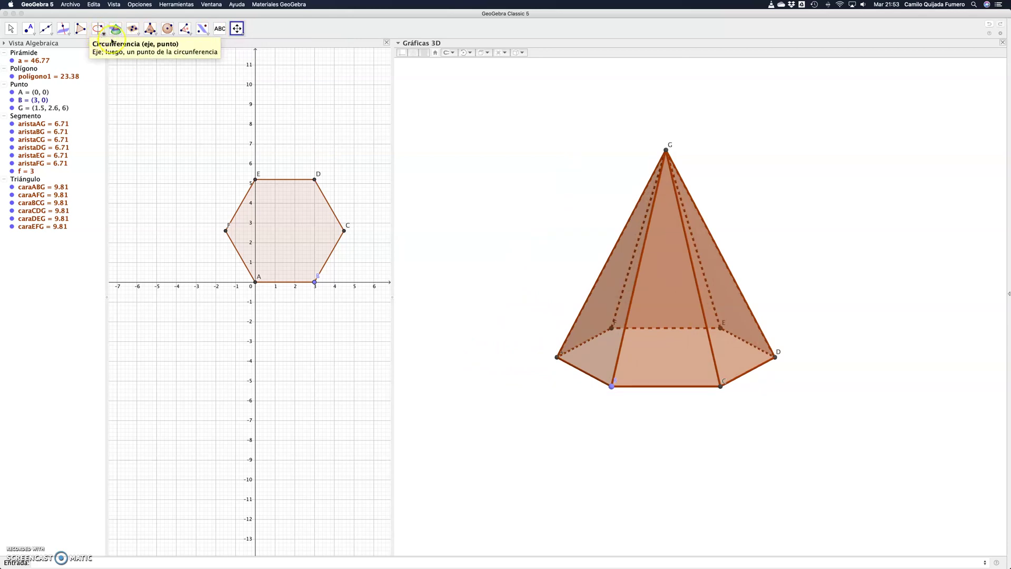
# Create the net of the hexagonal pyramid and hide the pyramid solid.
pyautogui.click(156, 36)
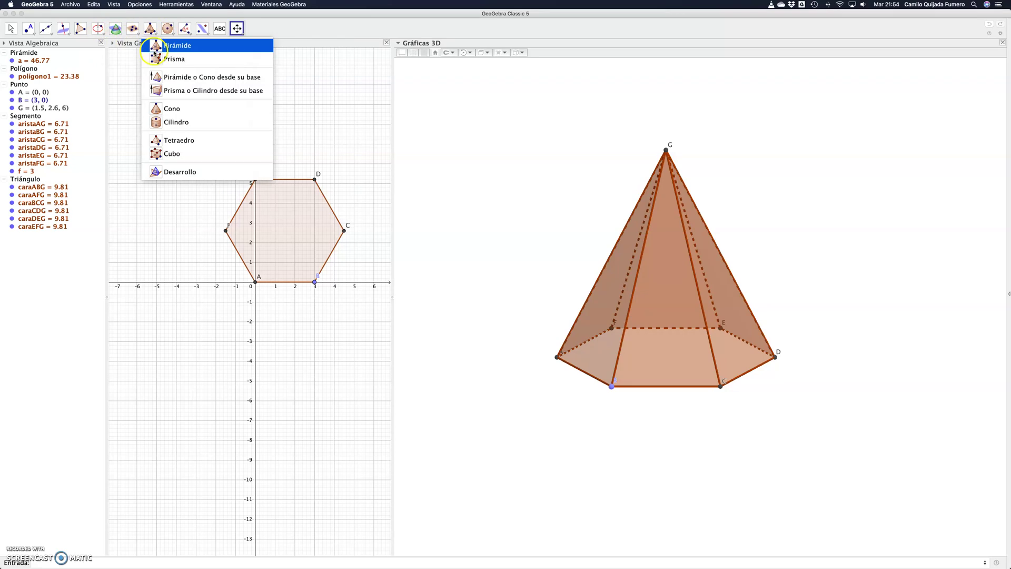
pyautogui.click(171, 172)
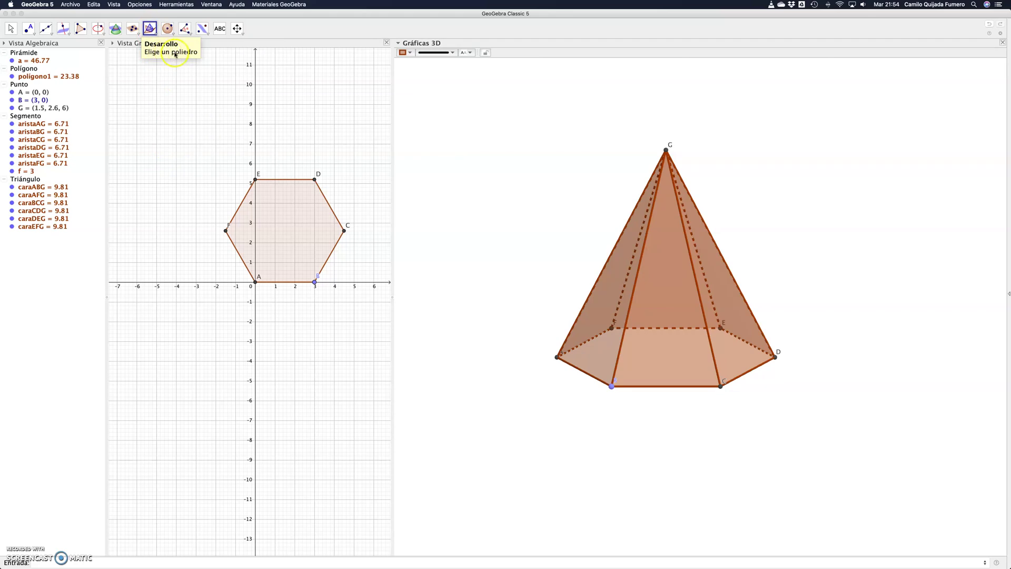
pyautogui.click(666, 282)
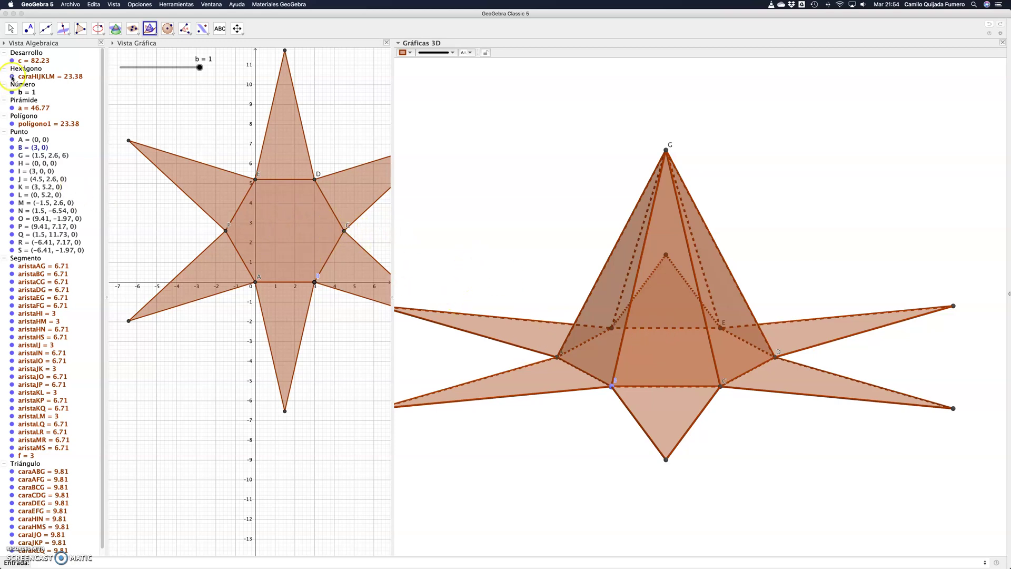
pyautogui.click(11, 108)
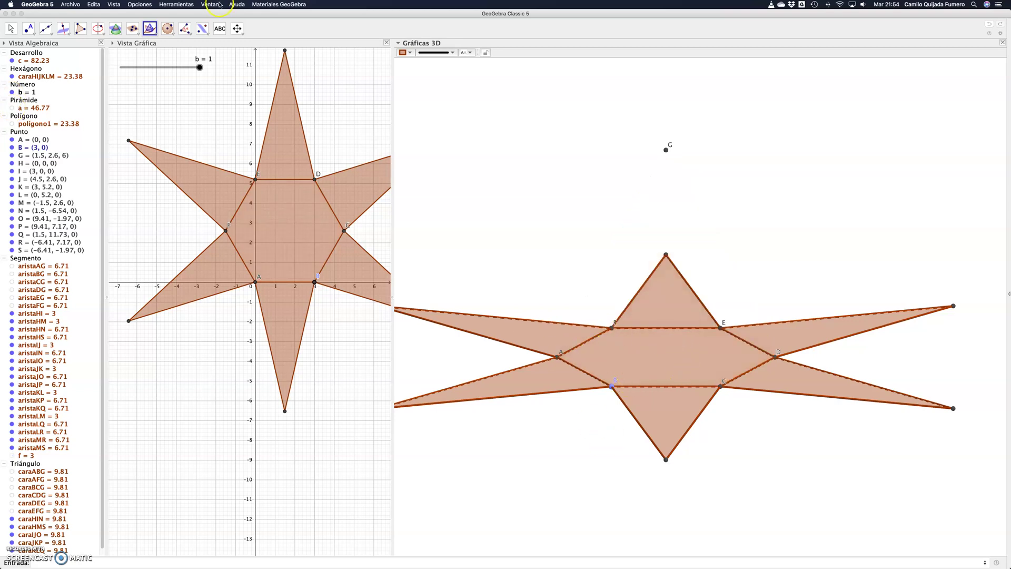
# Shift the unfolded net upward in the 3D view and rotate the view to look at the net from directly above.
pyautogui.click(238, 29)
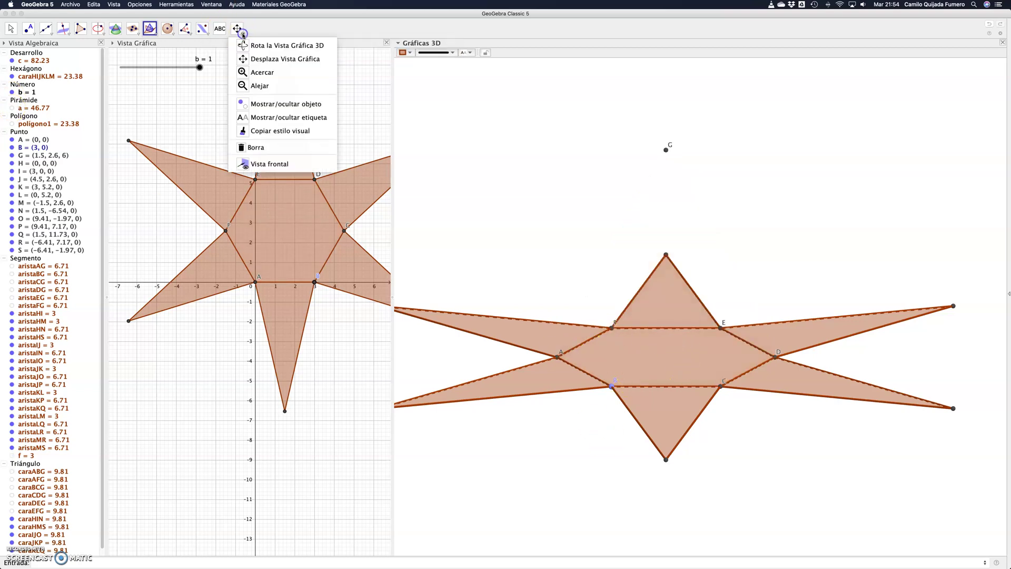
pyautogui.click(260, 59)
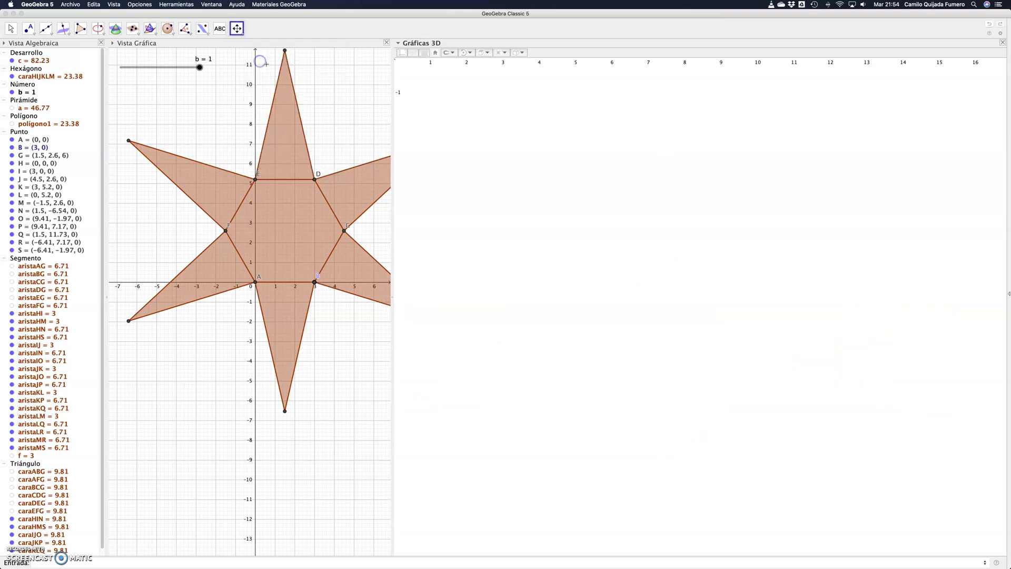
pyautogui.moveTo(603, 346); pyautogui.dragTo(604, 315)
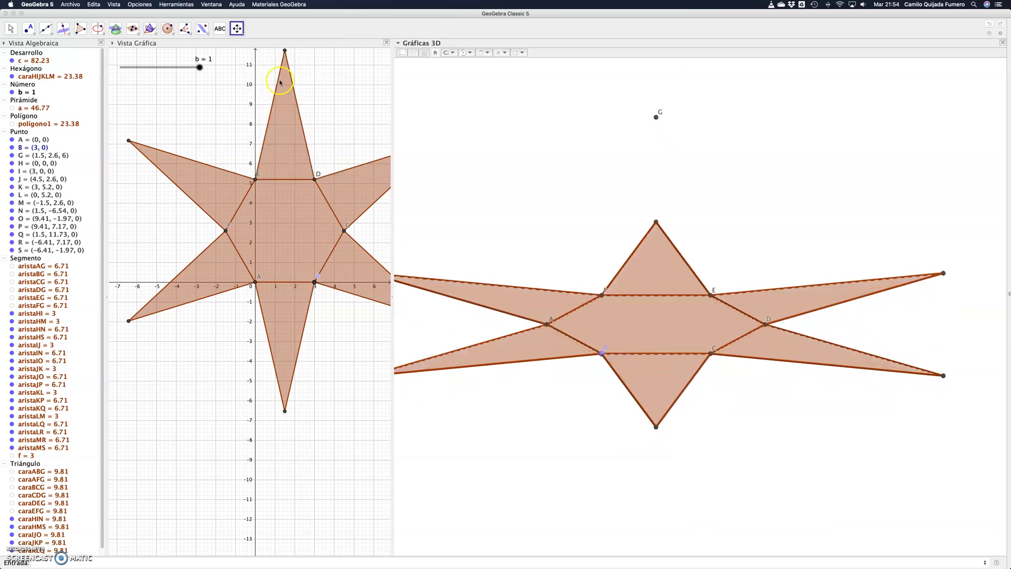
pyautogui.click(237, 29)
pyautogui.click(254, 46)
pyautogui.moveTo(595, 390)
pyautogui.mouseDown()
pyautogui.moveTo(606, 402)
pyautogui.moveTo(597, 378)
pyautogui.mouseUp()
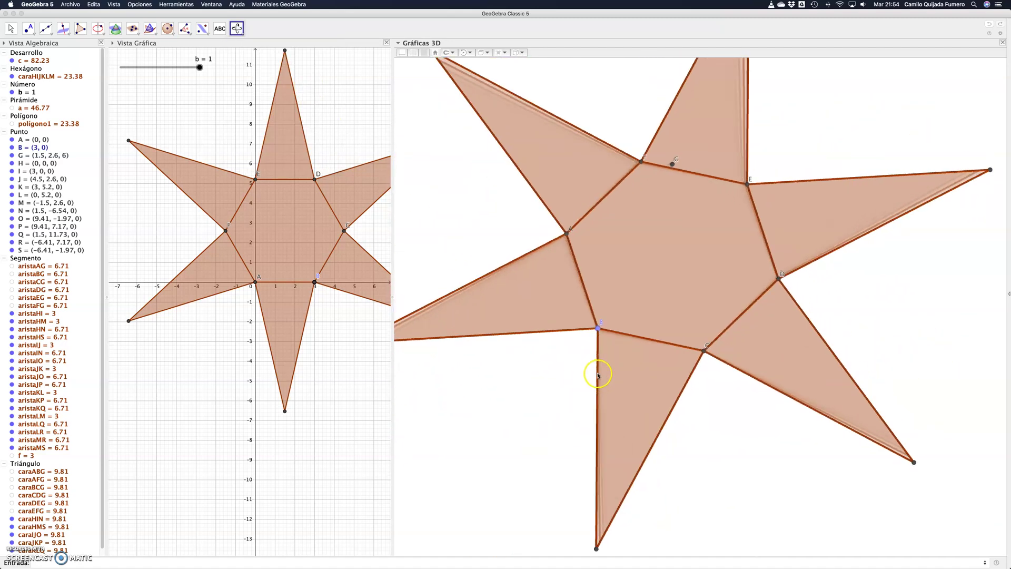
pyautogui.click(469, 53)
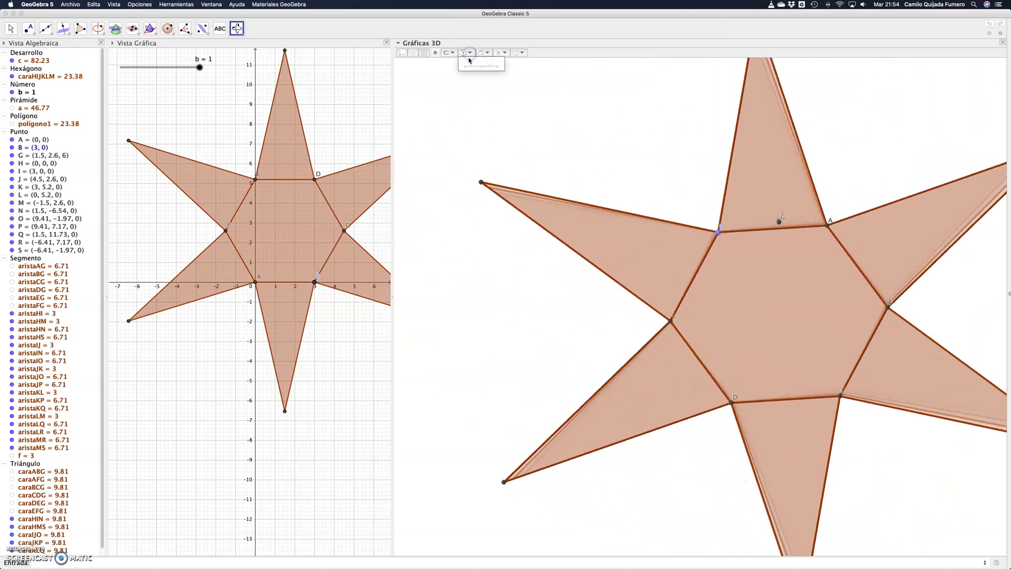
pyautogui.click(466, 54)
pyautogui.moveTo(760, 315); pyautogui.dragTo(714, 324)
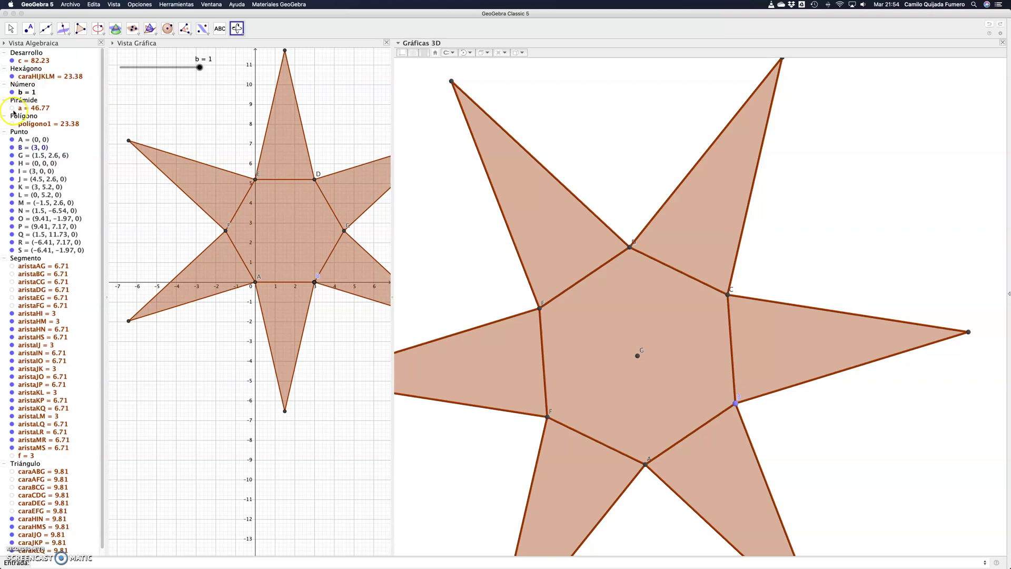
# Show the pyramid again, fold its net shut by setting slider b to 0 and hide the net.
pyautogui.click(11, 108)
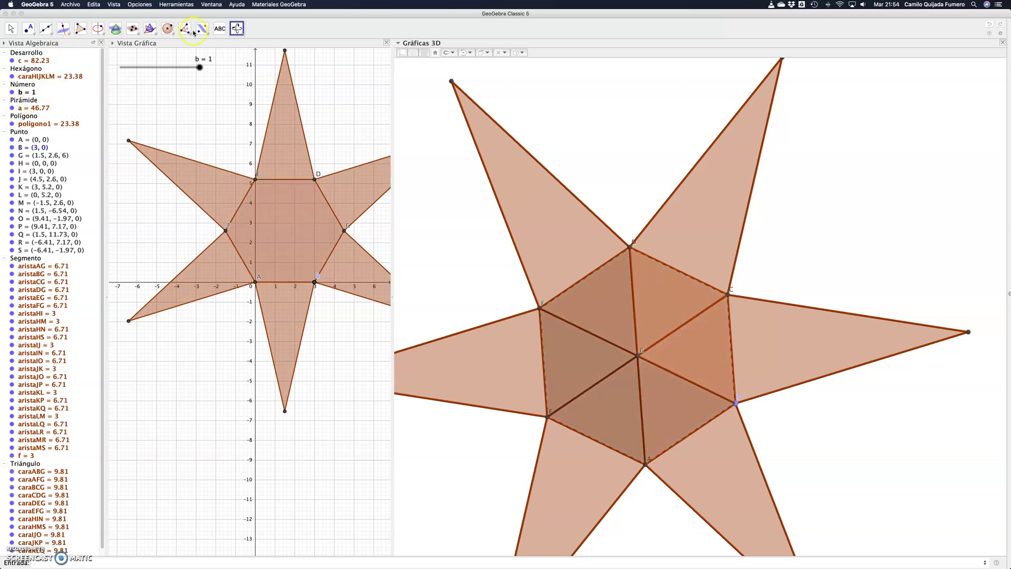
pyautogui.moveTo(201, 69); pyautogui.dragTo(117, 87)
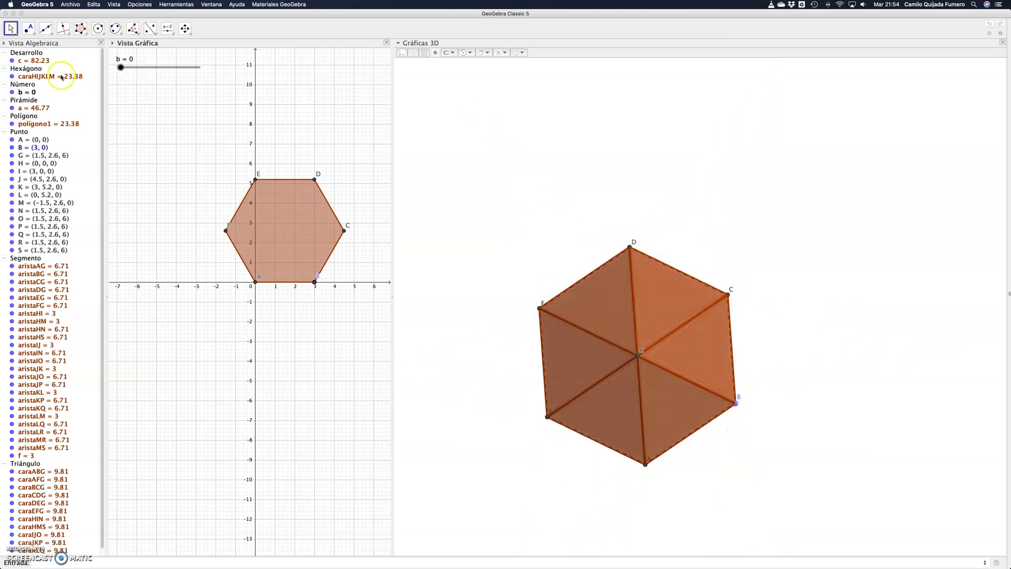
pyautogui.click(12, 60)
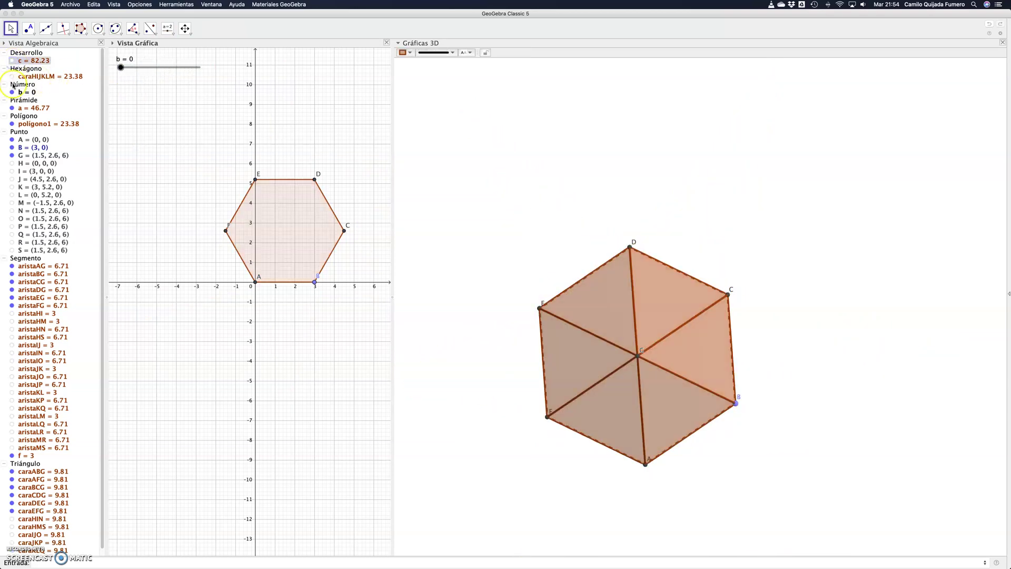
# Rotate the 3D view back to a side view of the upright pyramid, with base edge FA facing the front.
pyautogui.click(185, 30)
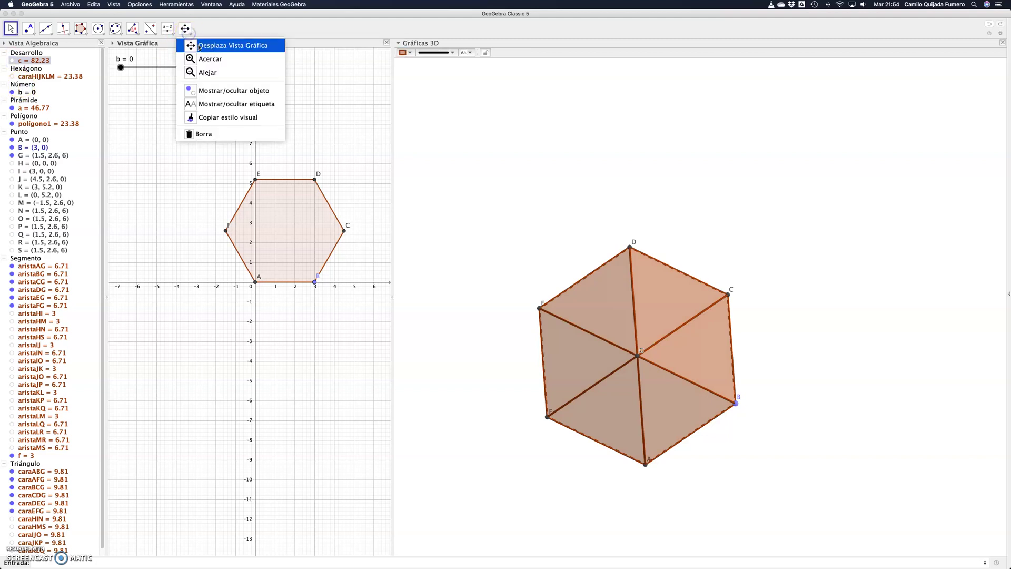
pyautogui.click(496, 158)
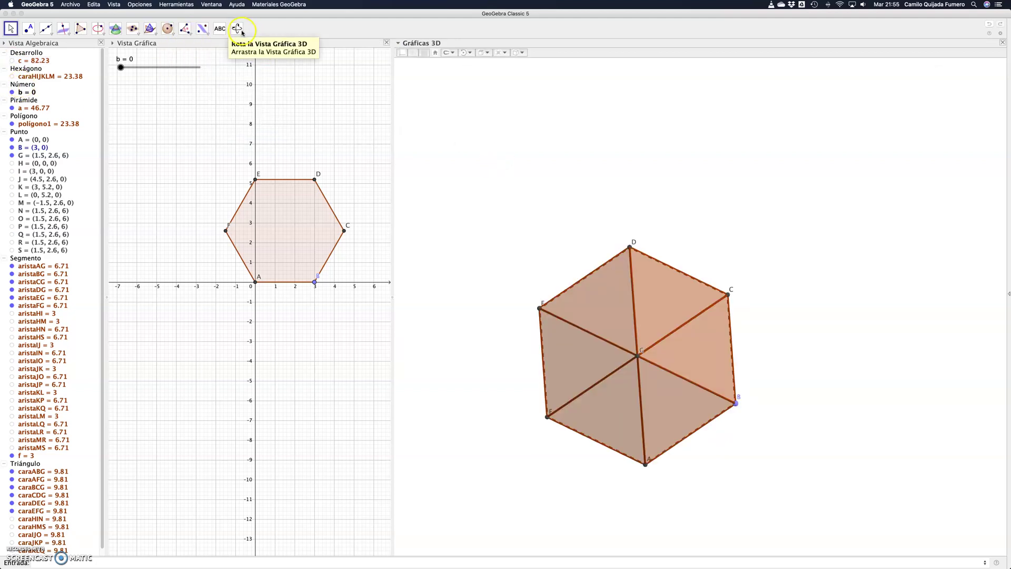
pyautogui.click(238, 29)
pyautogui.moveTo(651, 354); pyautogui.dragTo(664, 323)
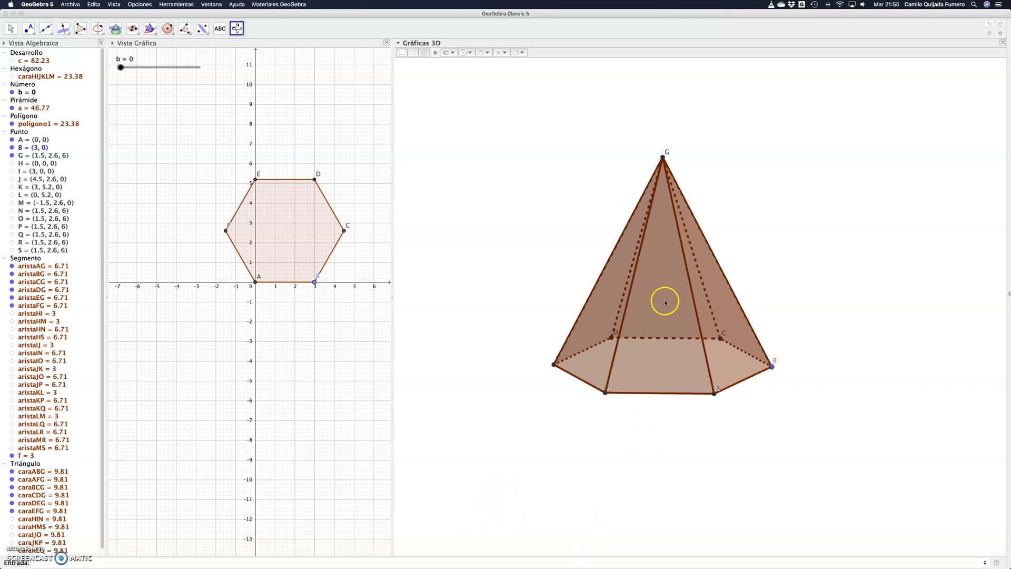
pyautogui.moveTo(670, 368); pyautogui.dragTo(672, 369)
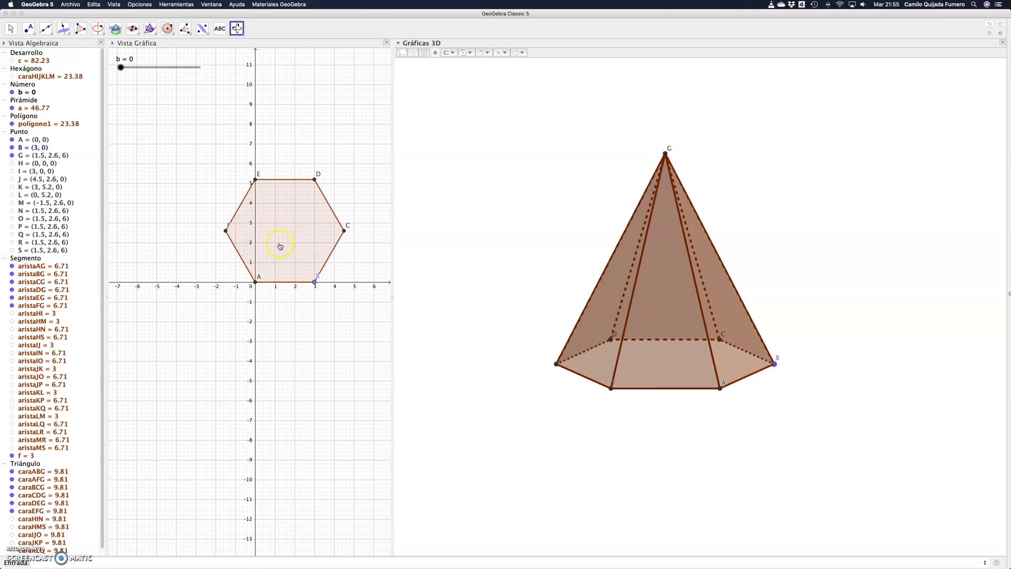
# Construct the perpendicular bisectors of base sides ED and BC in the 2D graphics view.
pyautogui.click(69, 34)
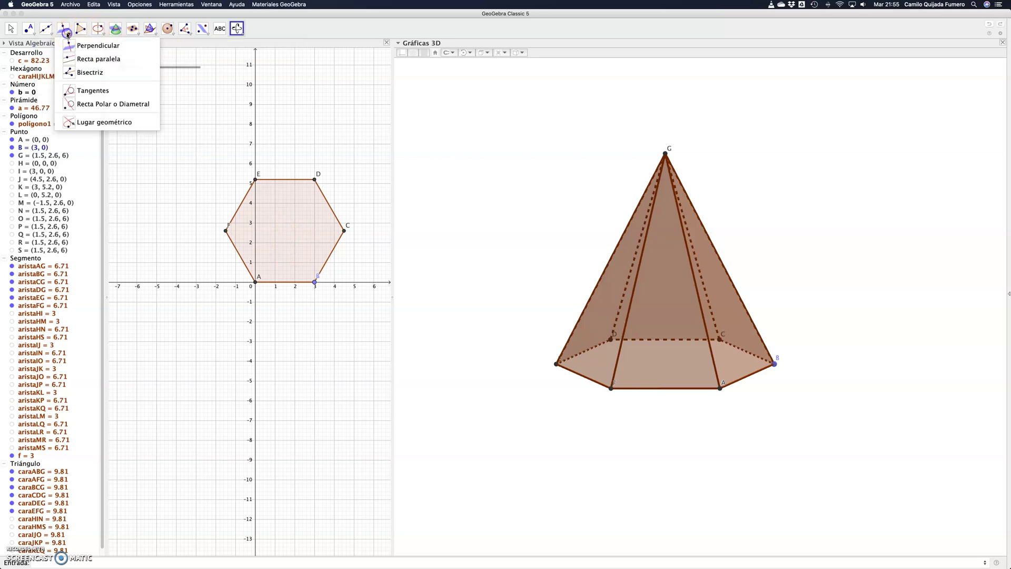
pyautogui.click(52, 33)
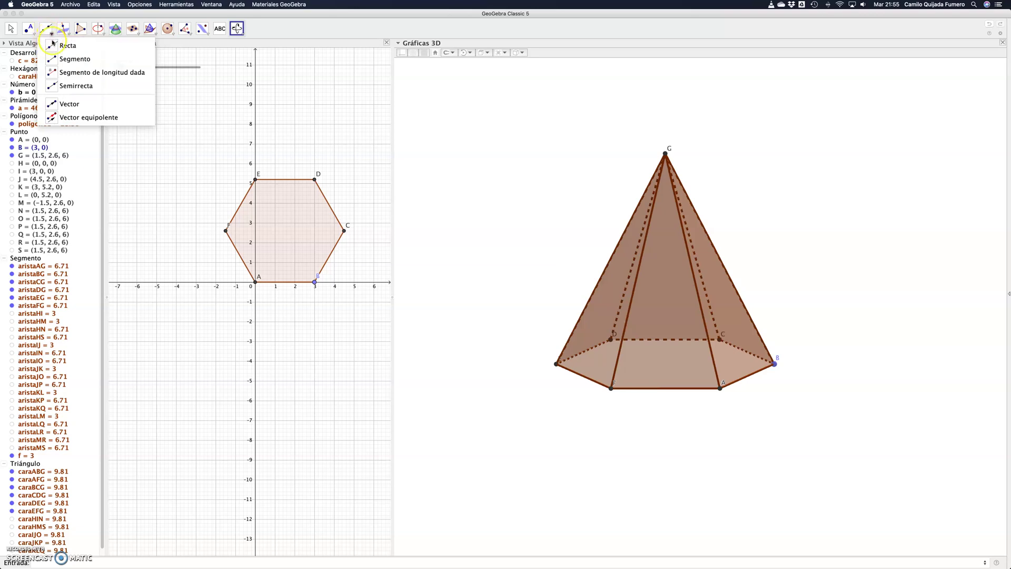
pyautogui.click(65, 32)
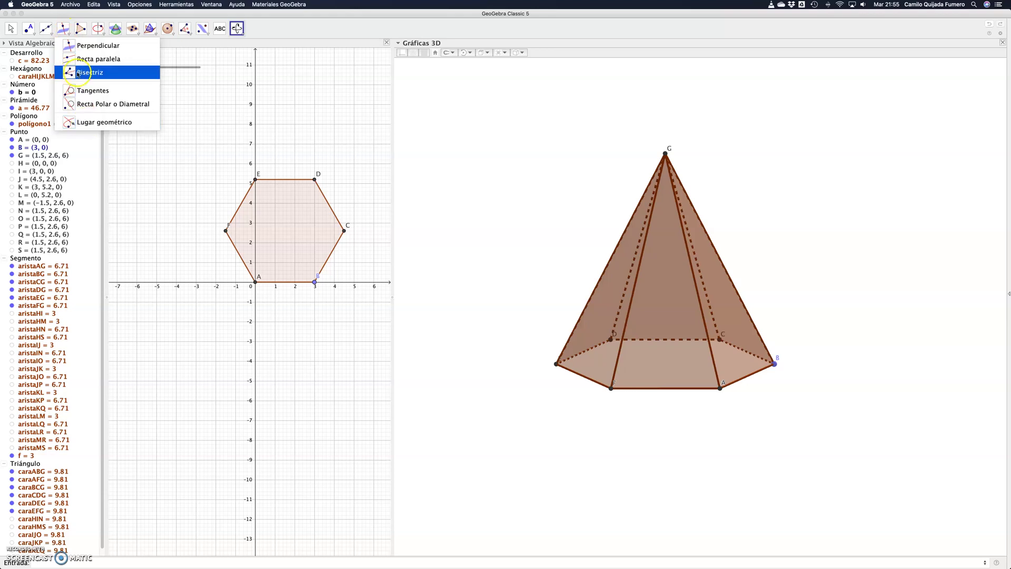
pyautogui.click(176, 179)
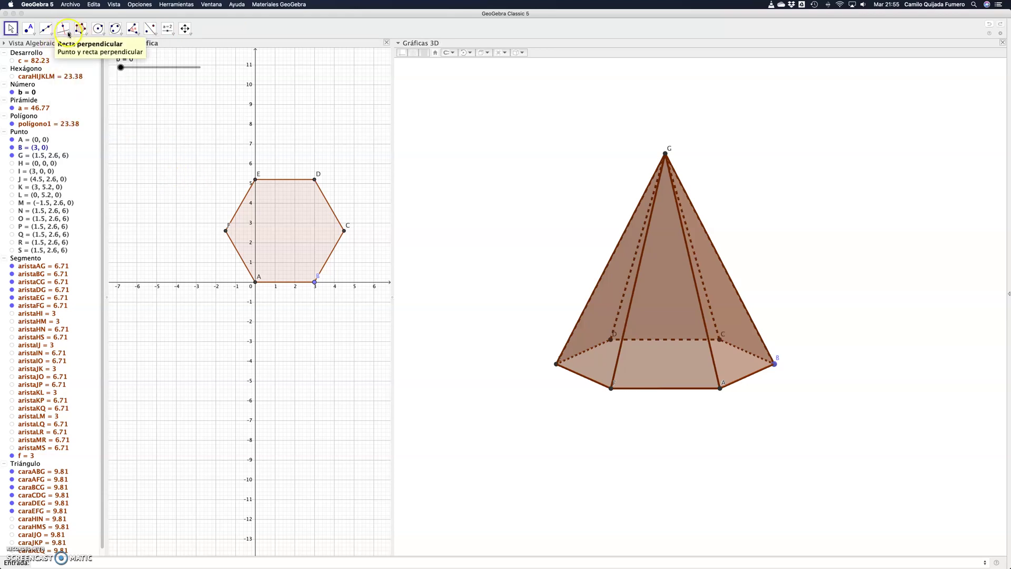
pyautogui.click(64, 29)
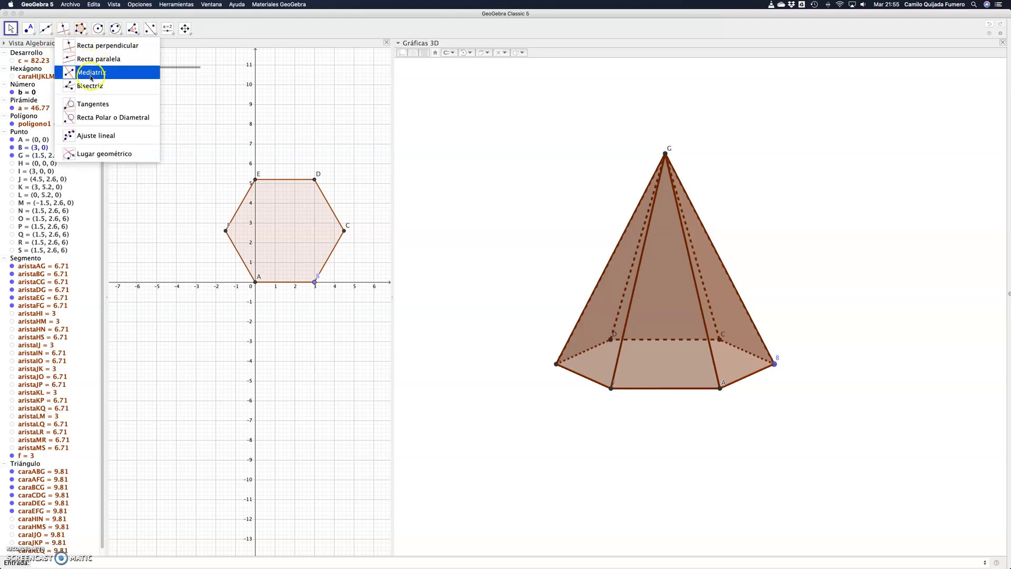
pyautogui.click(91, 74)
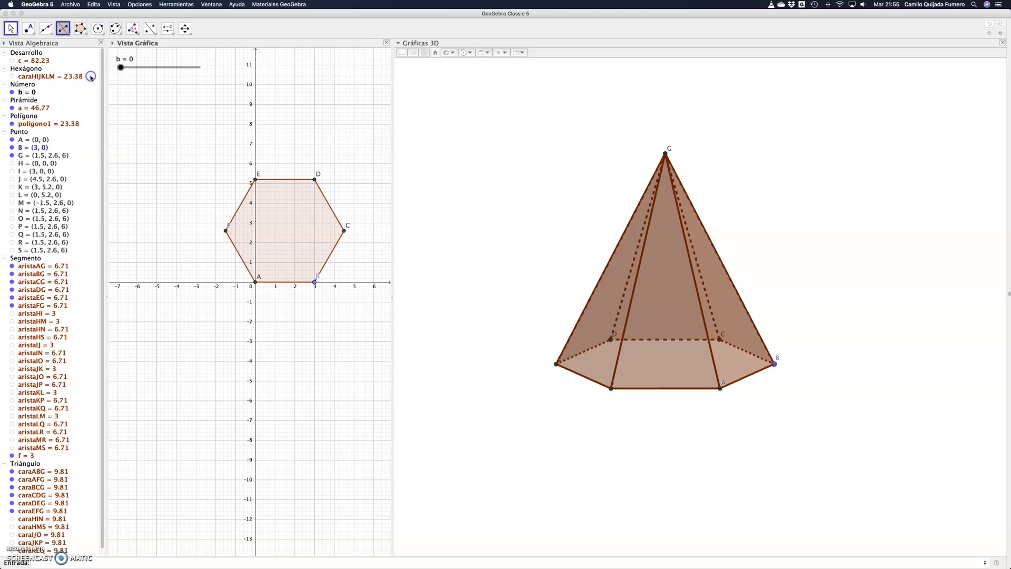
pyautogui.click(284, 180)
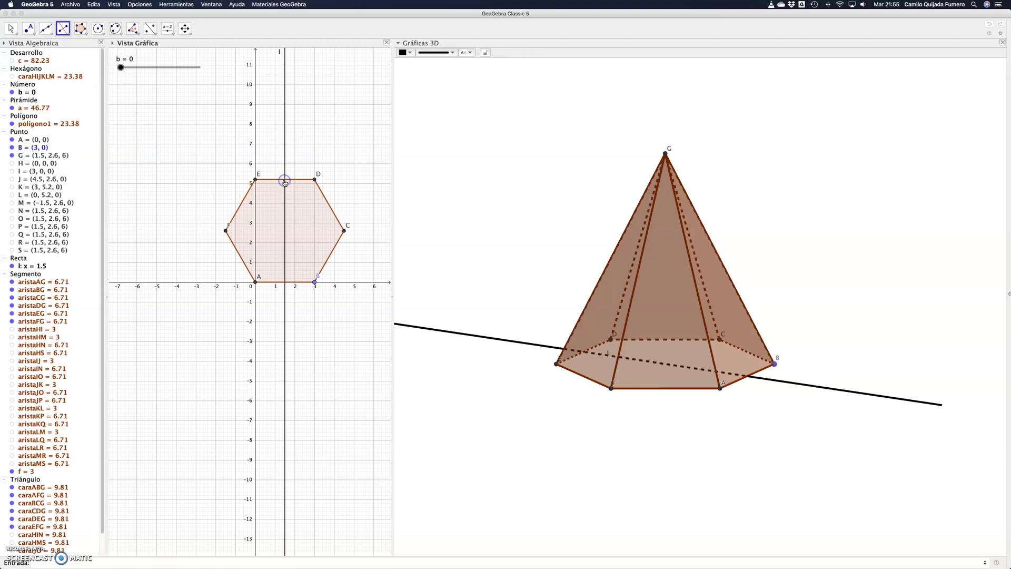
pyautogui.click(330, 259)
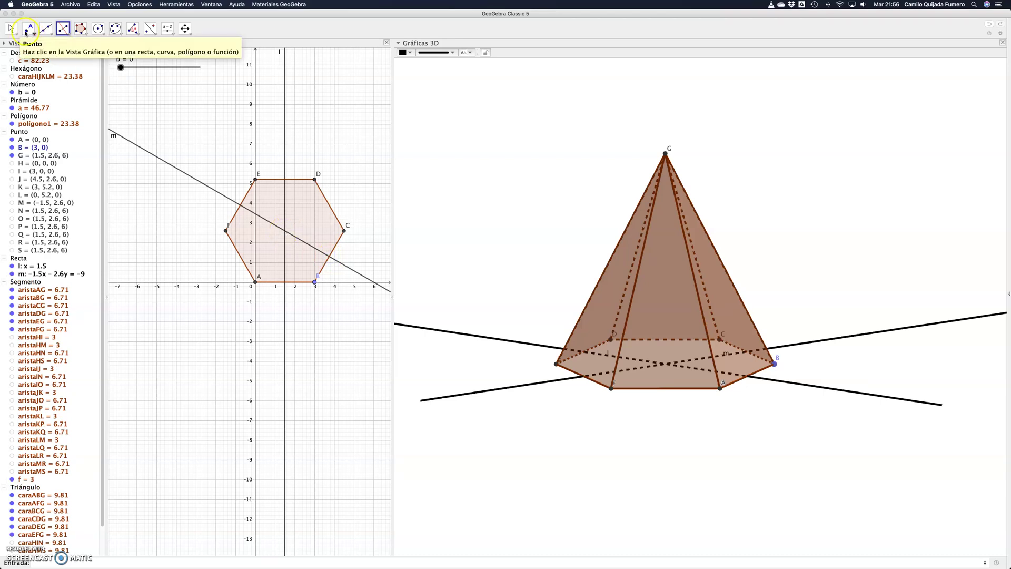
# Try to place a point where the two perpendicular bisectors cross, and undo it.
pyautogui.click(29, 31)
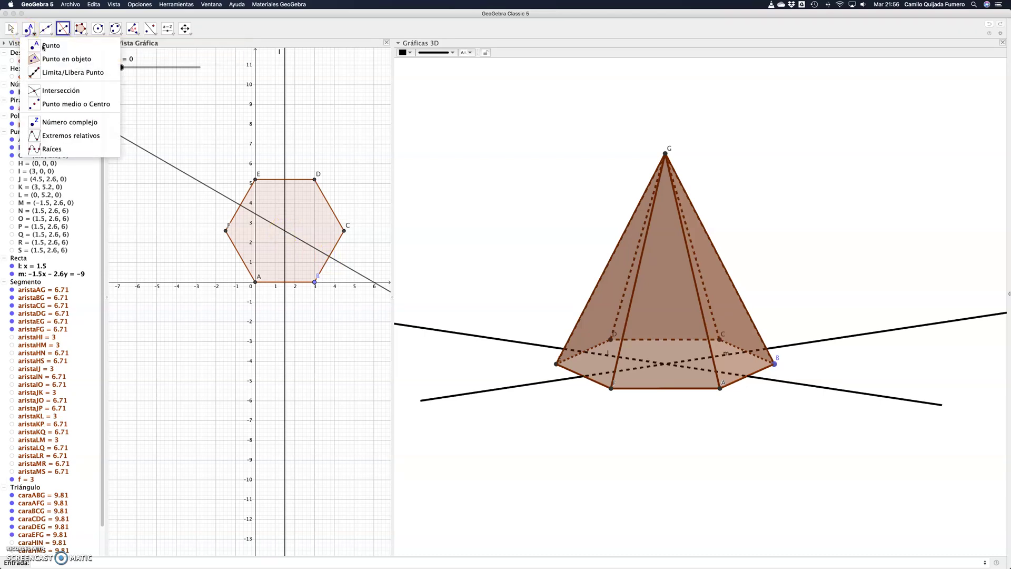
pyautogui.click(286, 233)
pyautogui.click(29, 30)
pyautogui.click(284, 229)
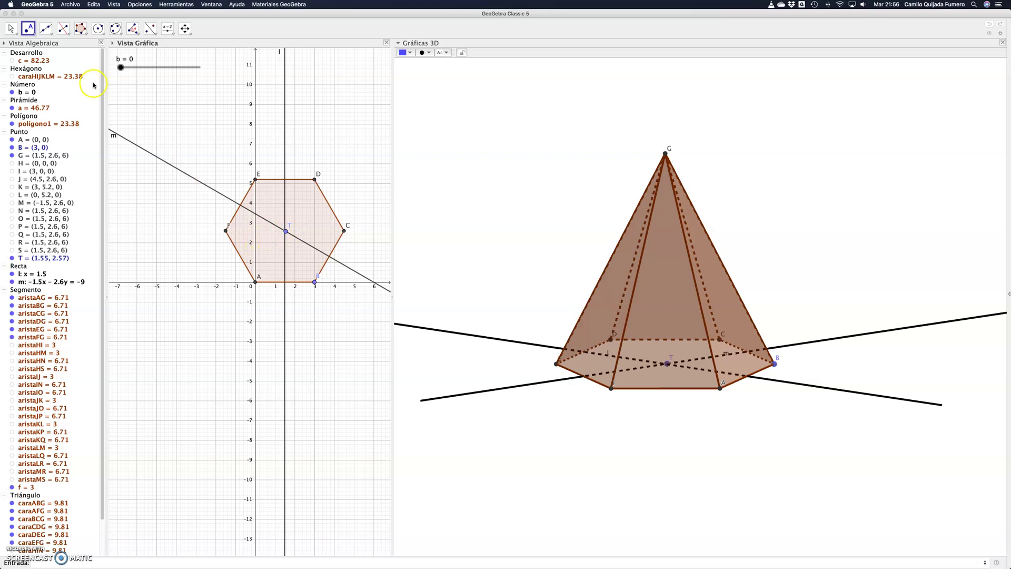
pyautogui.click(988, 24)
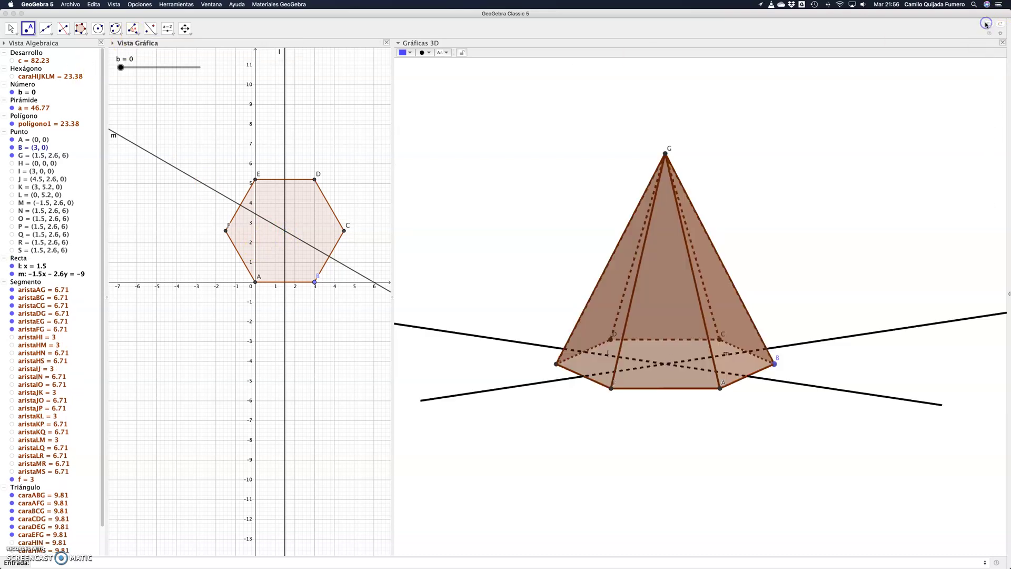
# Mark the intersection of the two perpendicular bisectors as the centre of the base and hide both lines.
pyautogui.click(35, 36)
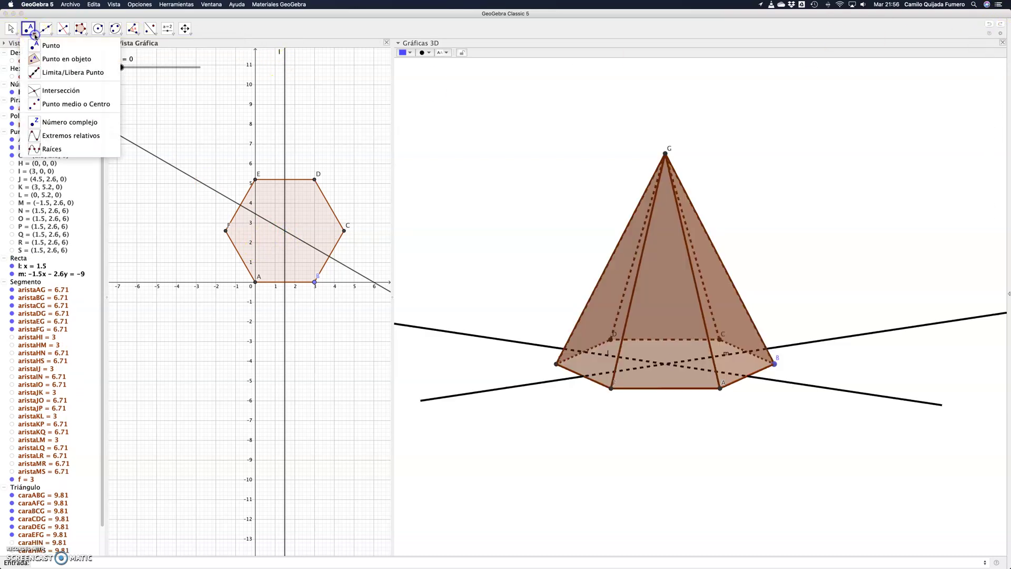
pyautogui.click(58, 90)
pyautogui.click(285, 211)
pyautogui.click(272, 224)
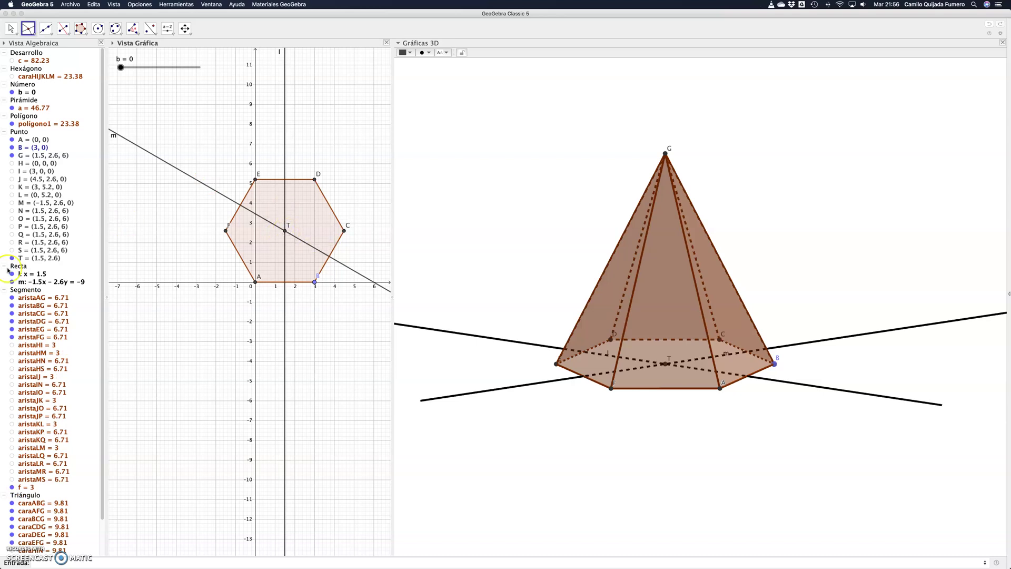
pyautogui.click(12, 274)
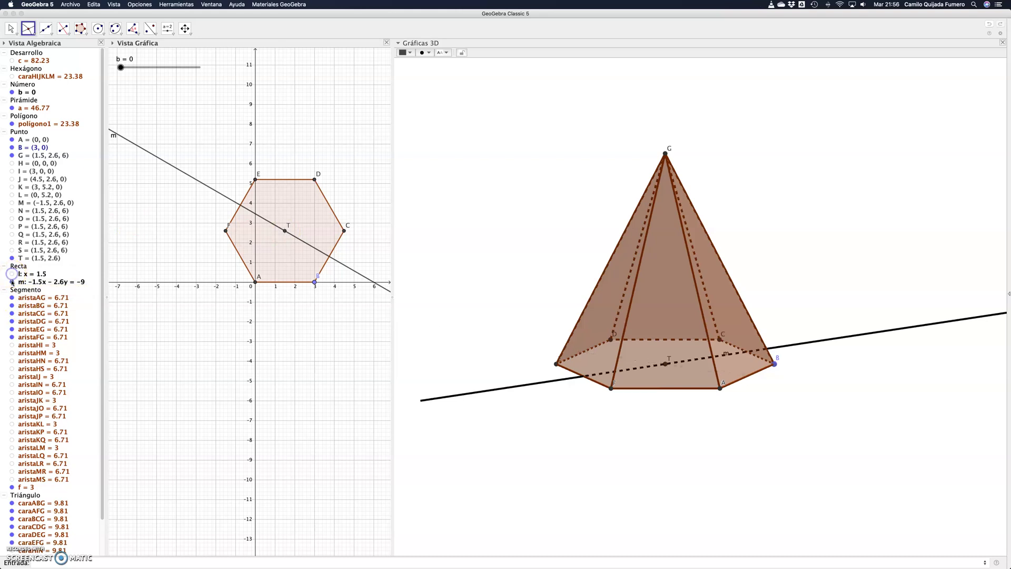
pyautogui.click(13, 283)
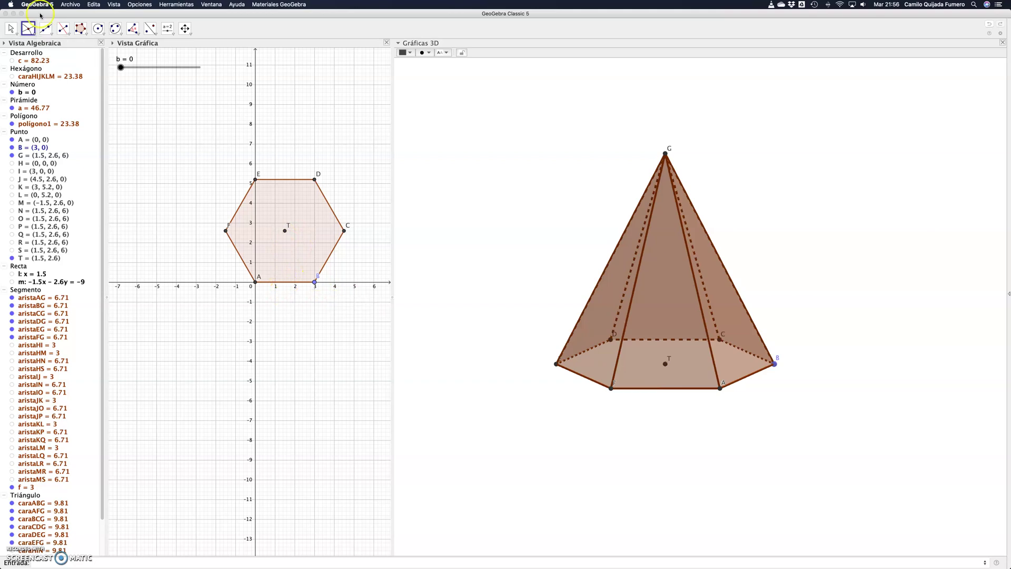
# Construct the midpoint of base side AB in the 2D graphics view.
pyautogui.click(33, 34)
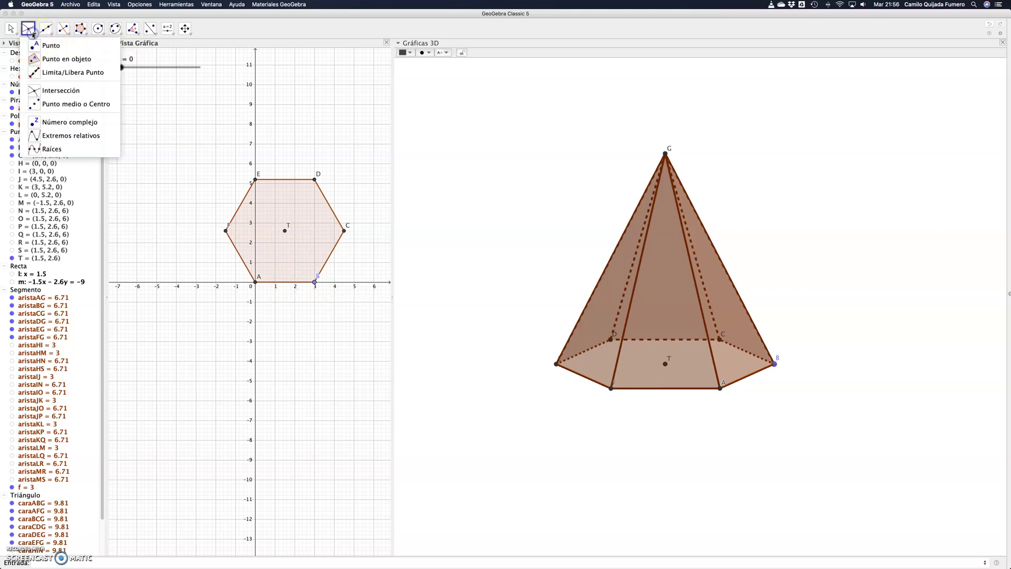
pyautogui.click(59, 105)
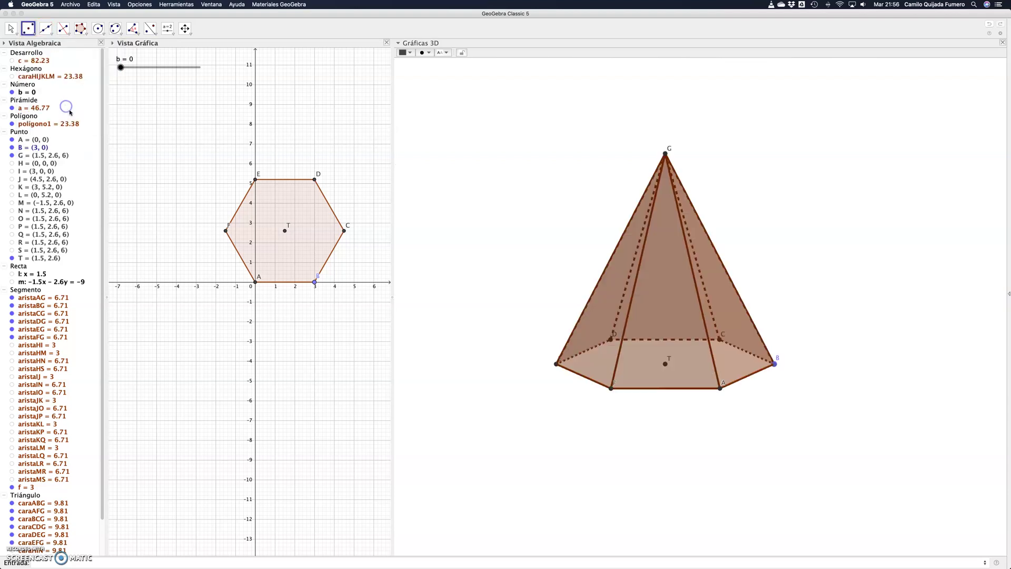
pyautogui.click(285, 284)
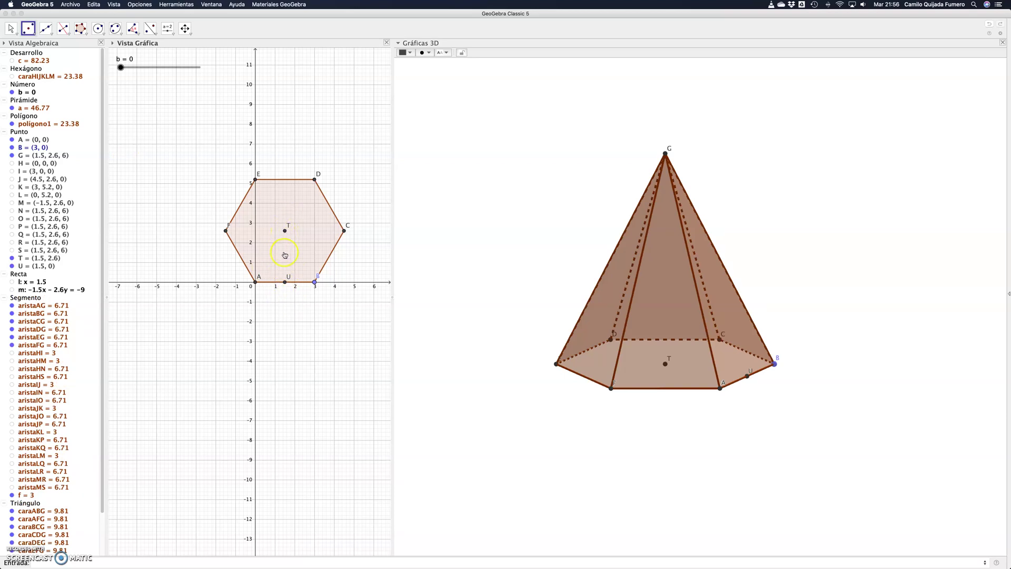
# Draw the base apothem as a segment from centre T to midpoint U in the 2D graphics view.
pyautogui.click(50, 34)
pyautogui.click(60, 59)
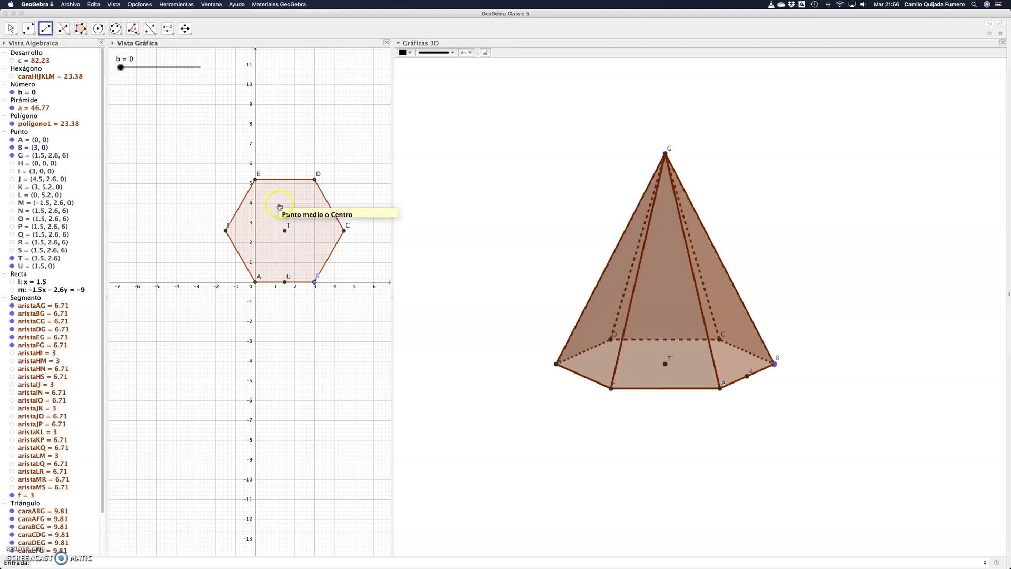
pyautogui.click(284, 230)
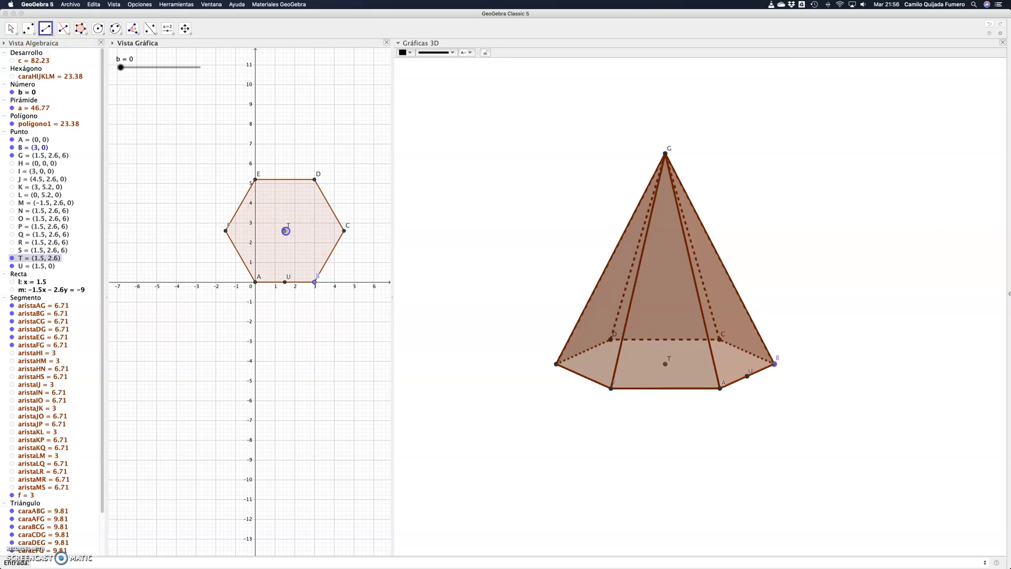
pyautogui.click(285, 282)
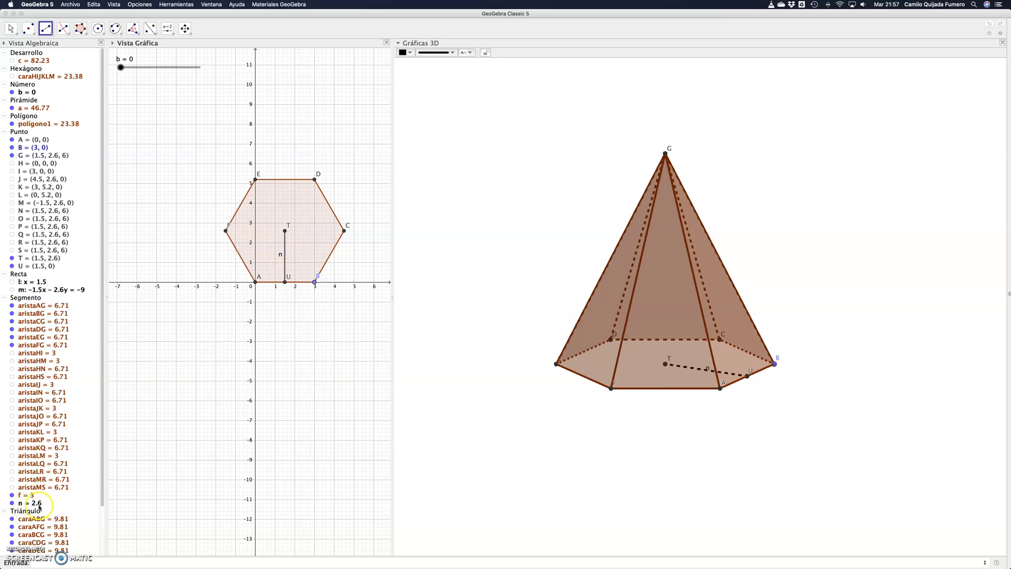
# Draw segments from apex G to base centre T and from G to midpoint U in the 3D view.
pyautogui.moveTo(102, 466); pyautogui.dragTo(100, 504)
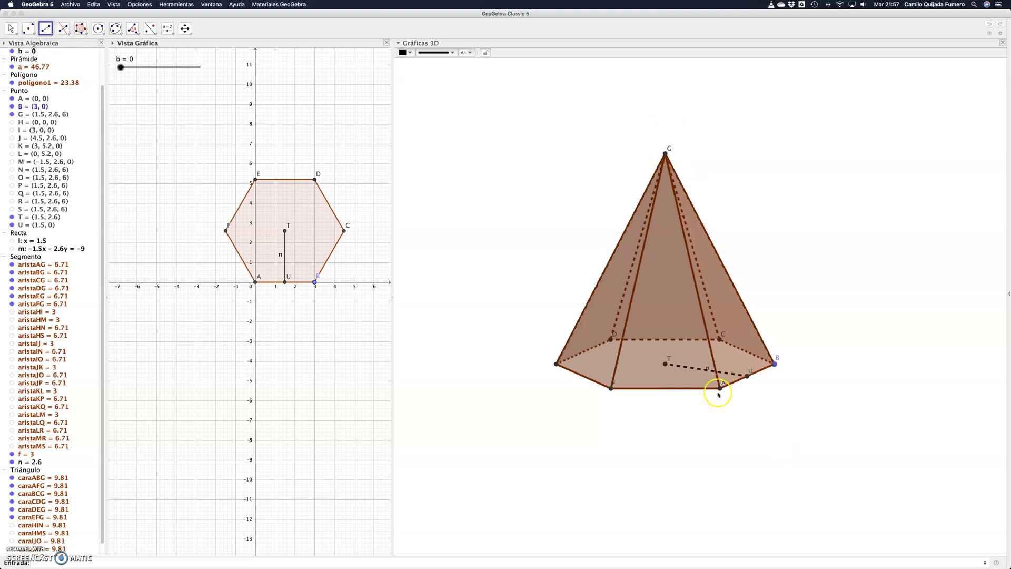
pyautogui.click(474, 250)
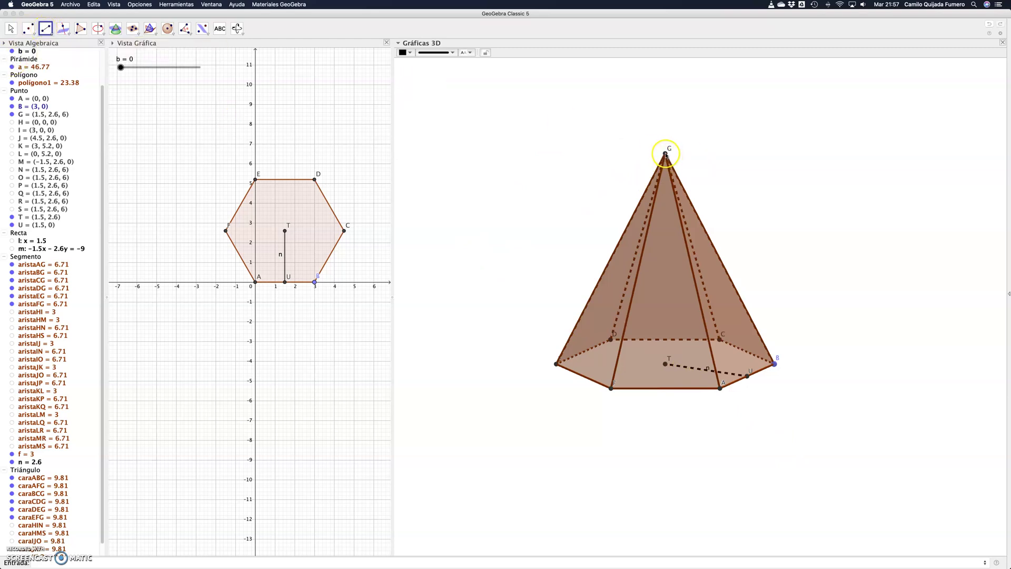
pyautogui.click(665, 154)
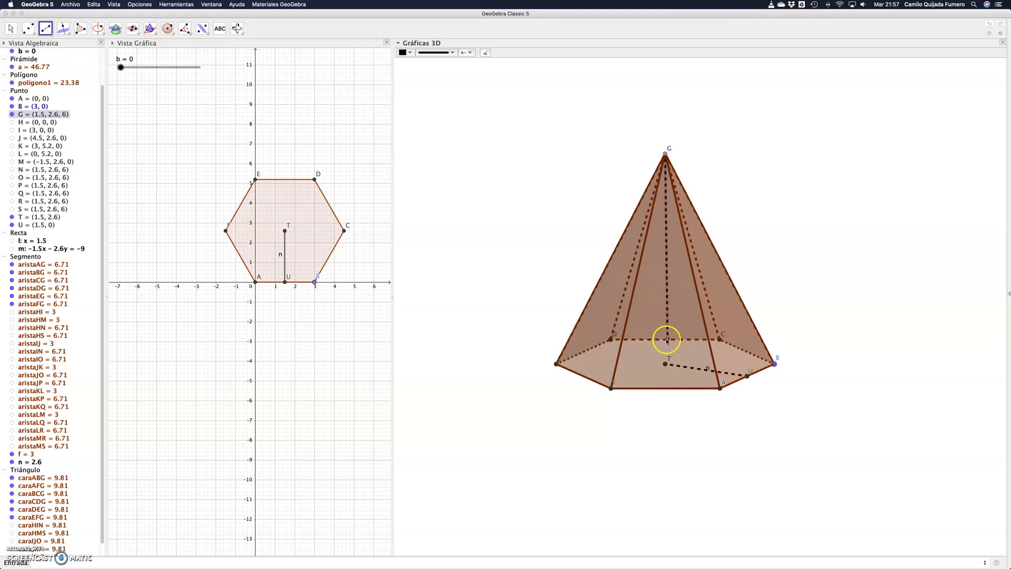
pyautogui.click(667, 365)
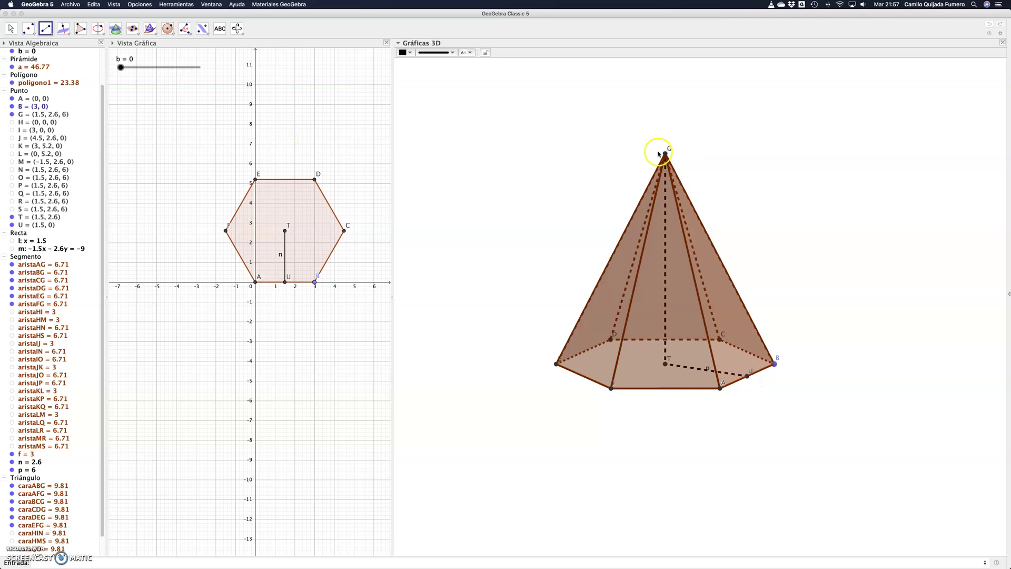
pyautogui.click(666, 154)
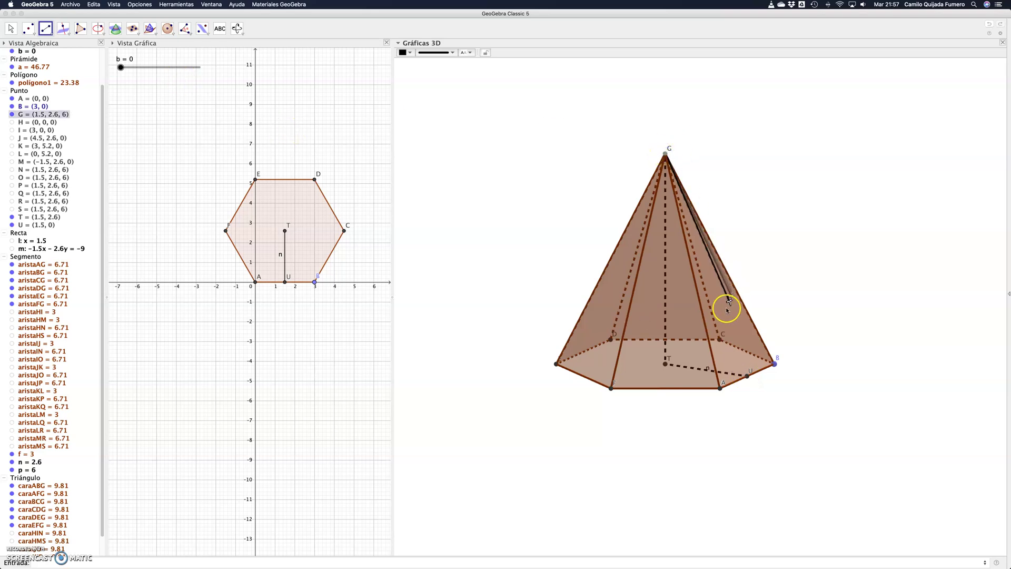
pyautogui.click(748, 376)
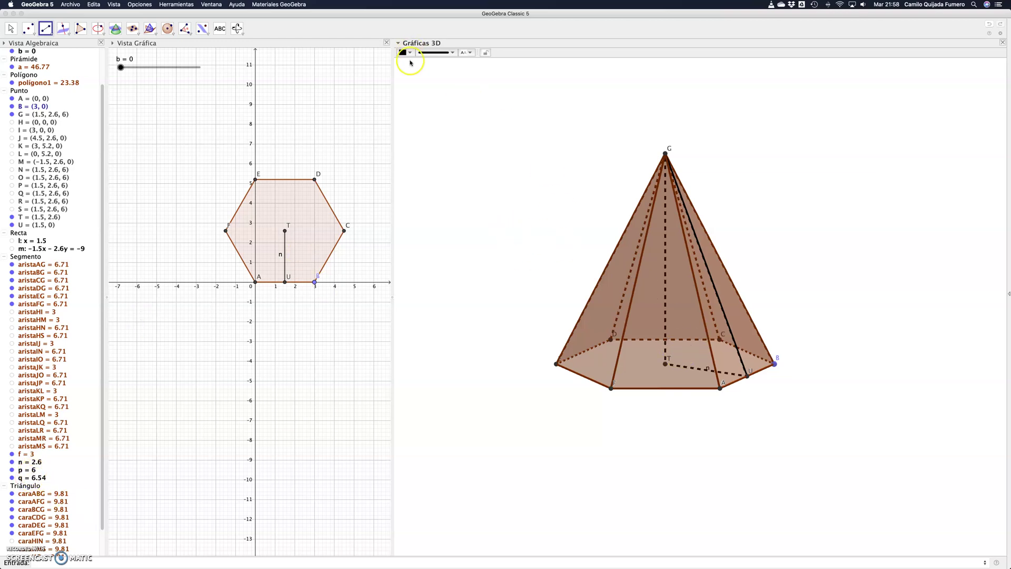
# Rotate the 3D view to examine the triangle formed by the pyramid's height, base apothem and slant height.
pyautogui.click(237, 29)
pyautogui.moveTo(680, 332); pyautogui.dragTo(634, 336)
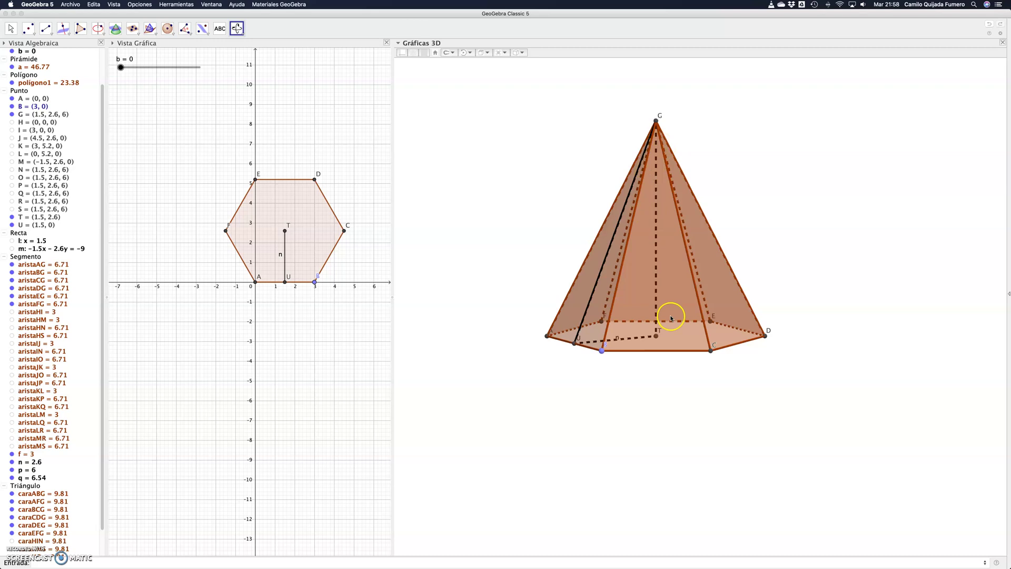
pyautogui.moveTo(606, 301)
pyautogui.mouseDown()
pyautogui.moveTo(604, 321)
pyautogui.moveTo(621, 322)
pyautogui.moveTo(601, 308)
pyautogui.mouseUp()
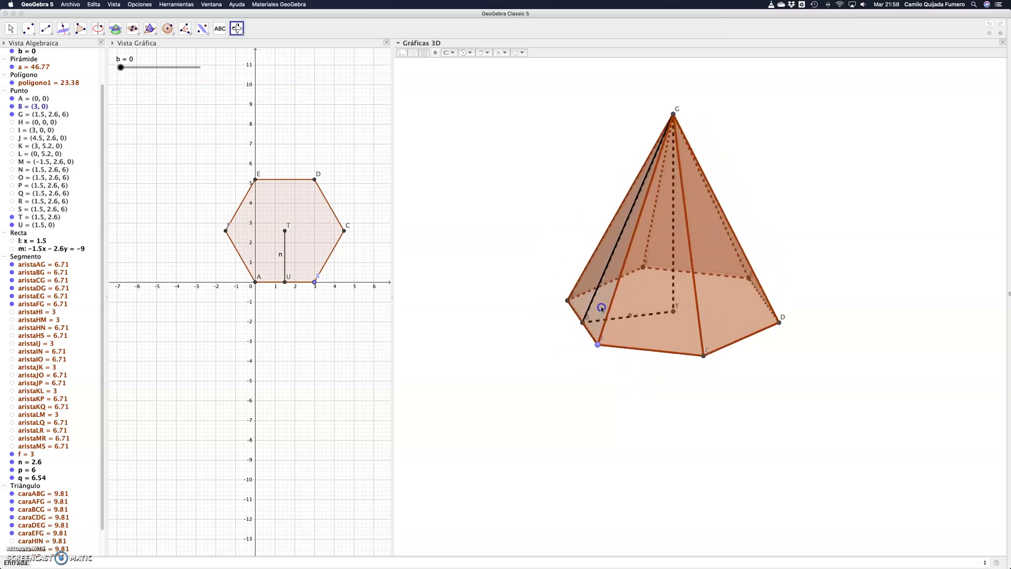